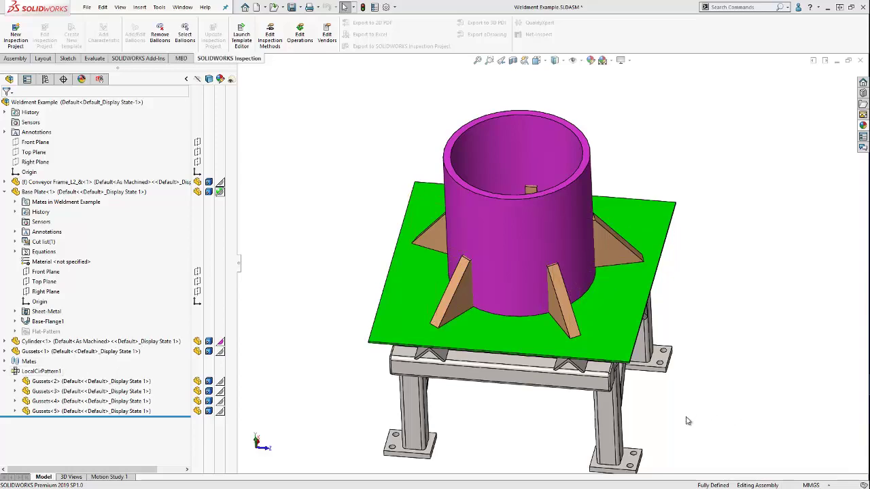
Inspect the base plate, cylinder and gussets from several viewing angles
middle_drag(643, 388, 546, 319)
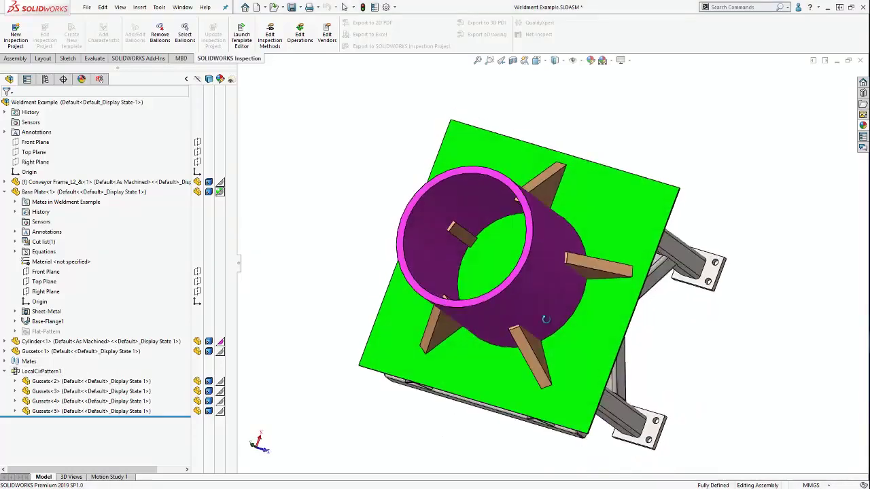
key(ctrl+shift+z)
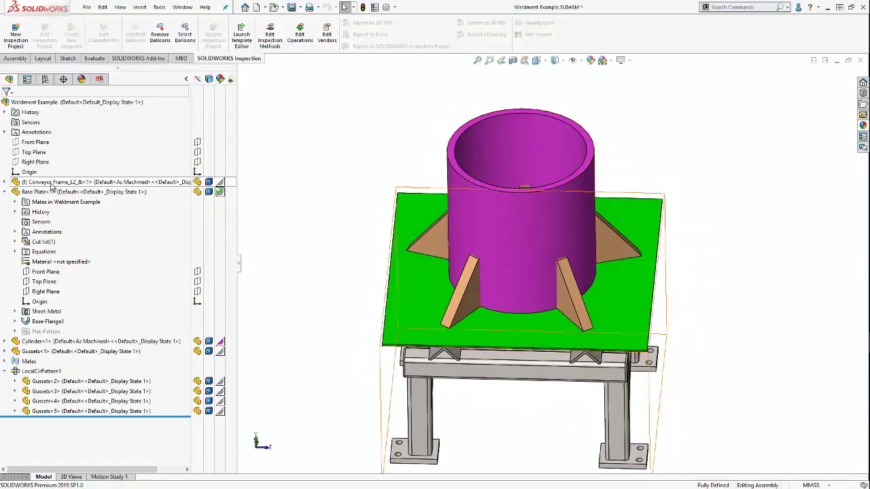
click(48, 192)
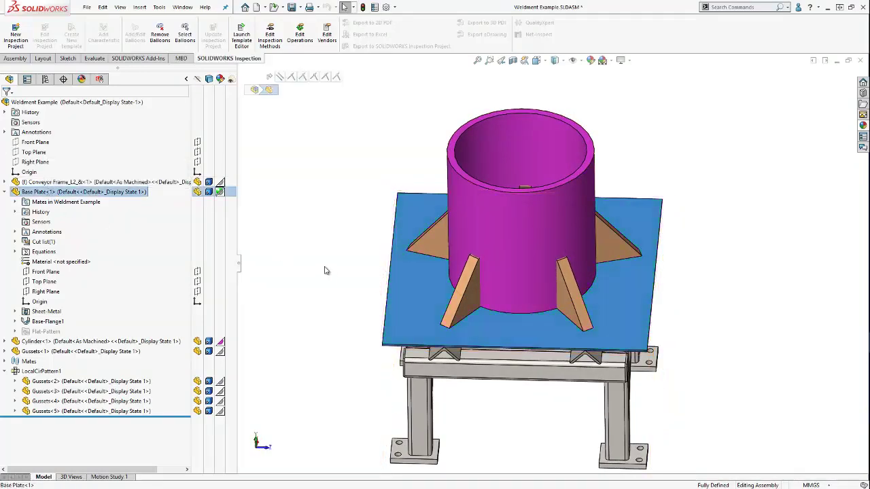
middle_drag(330, 271, 310, 259)
click(68, 342)
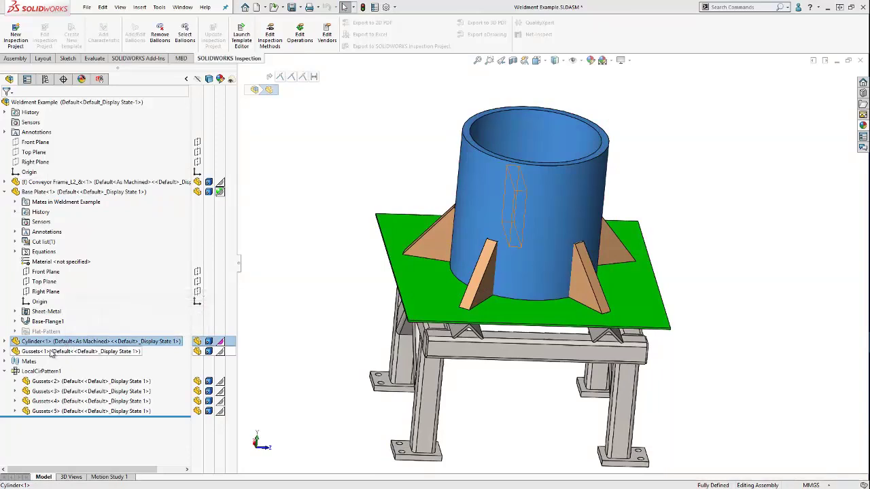
click(48, 352)
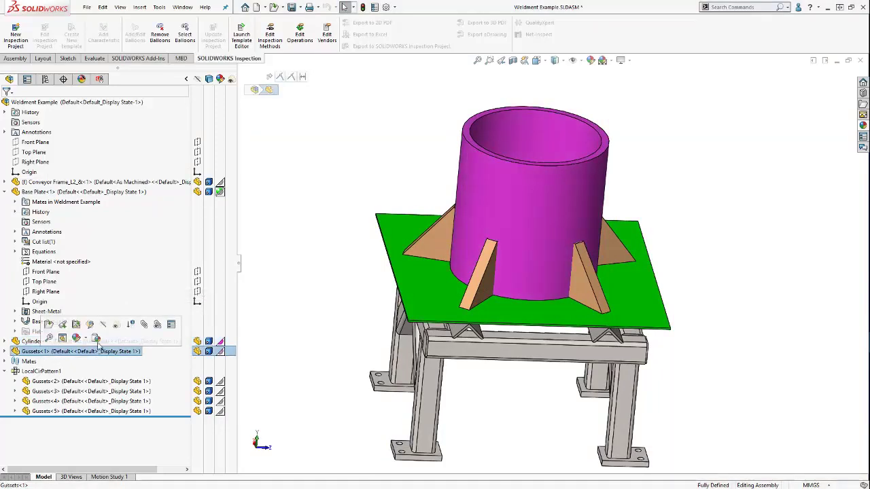
click(288, 263)
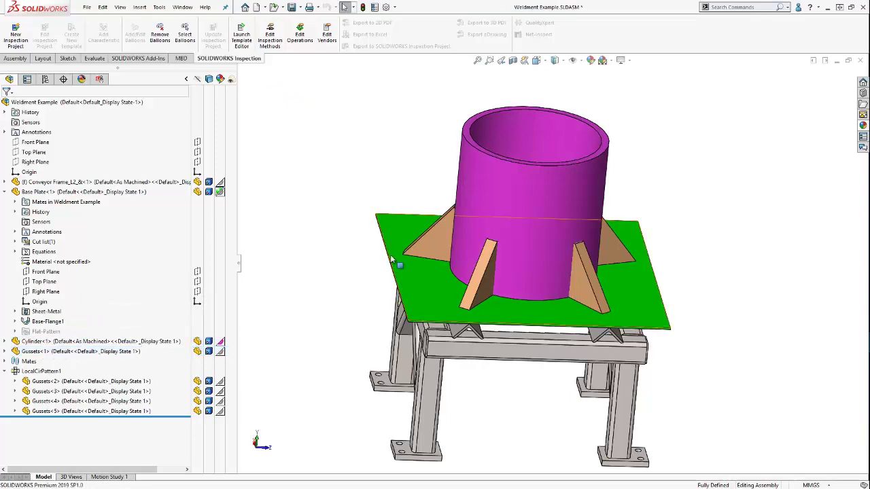
middle_drag(288, 263, 382, 318)
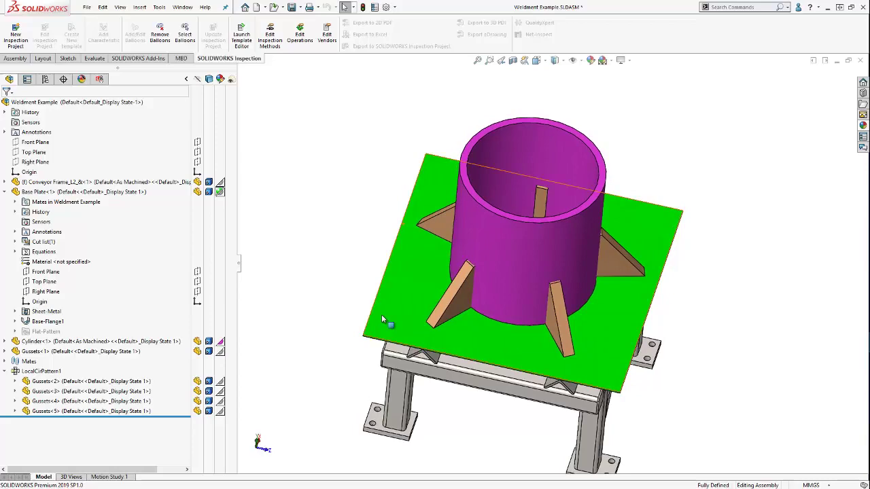
middle_drag(575, 322, 467, 309)
scroll(462, 285, up, 2)
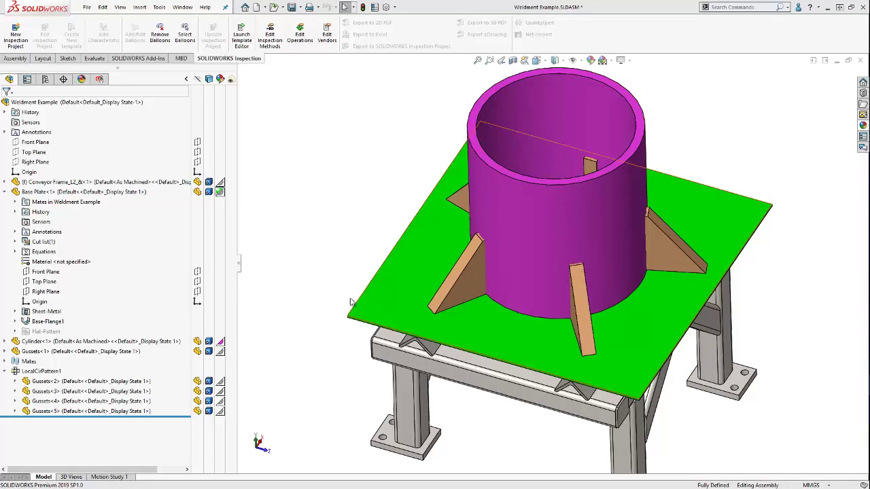
middle_drag(439, 166, 478, 216)
scroll(528, 212, up, 3)
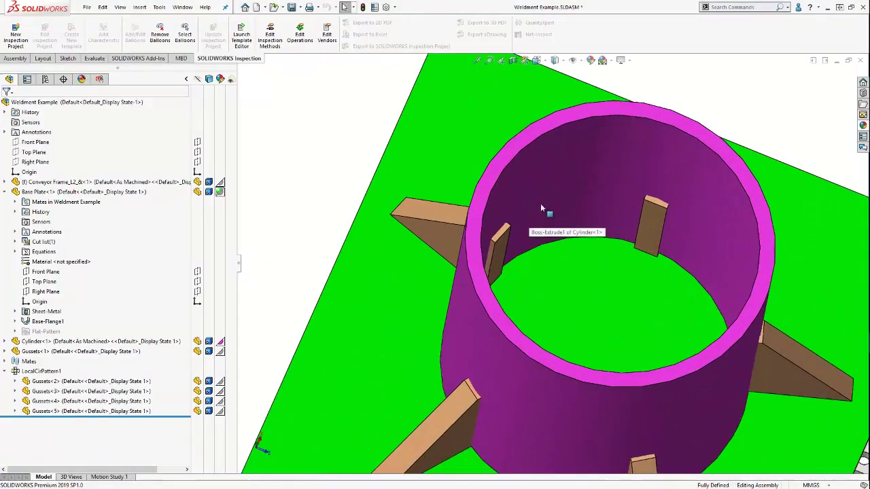
scroll(536, 224, down, 2)
middle_drag(537, 225, 529, 200)
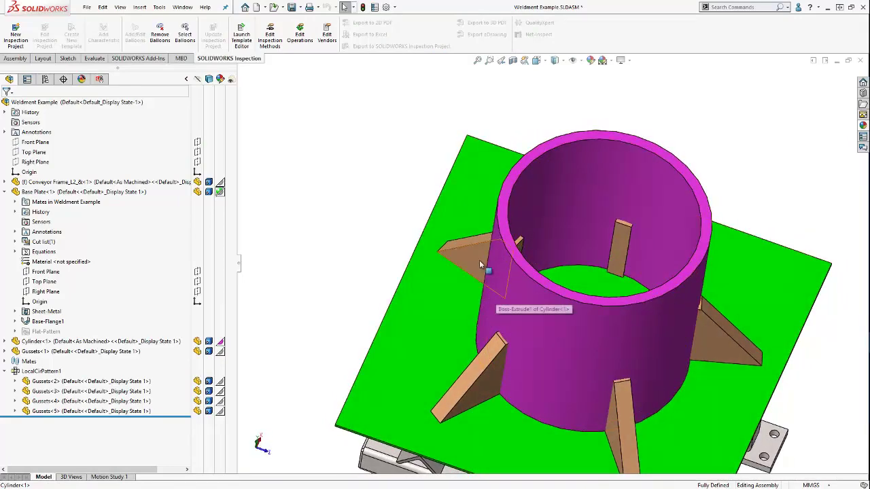
middle_drag(500, 293, 481, 248)
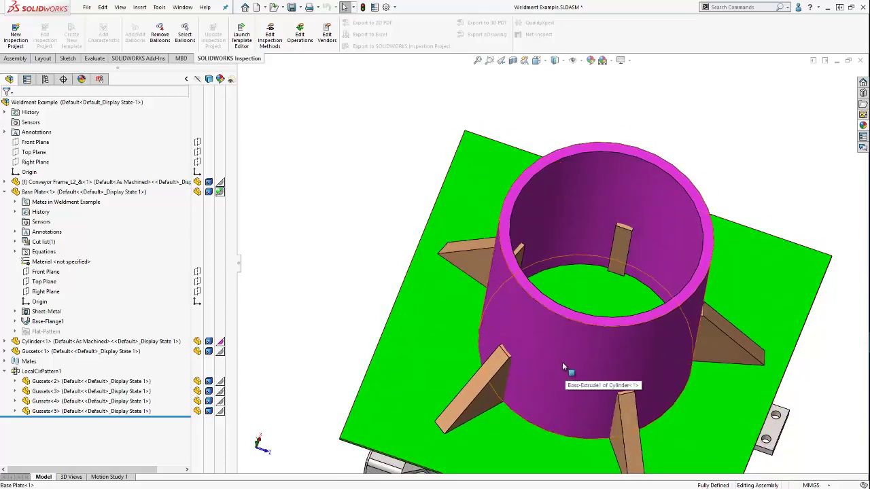
middle_drag(562, 362, 523, 285)
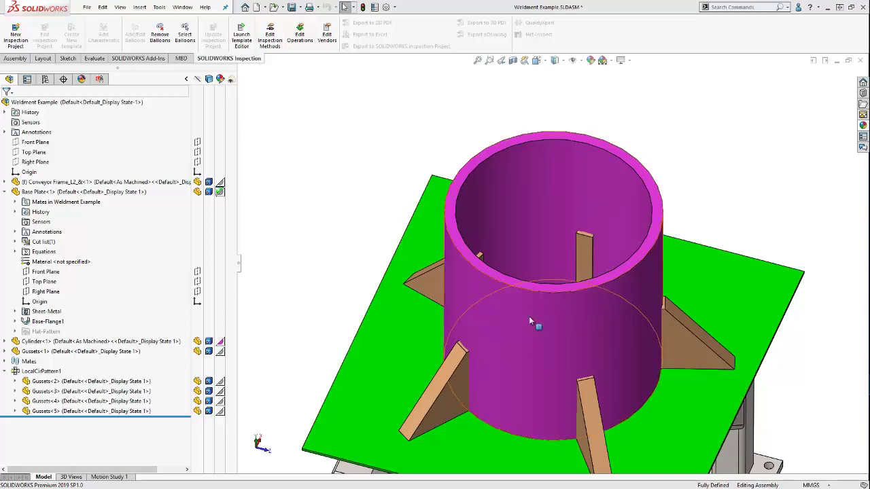
scroll(536, 319, up, 2)
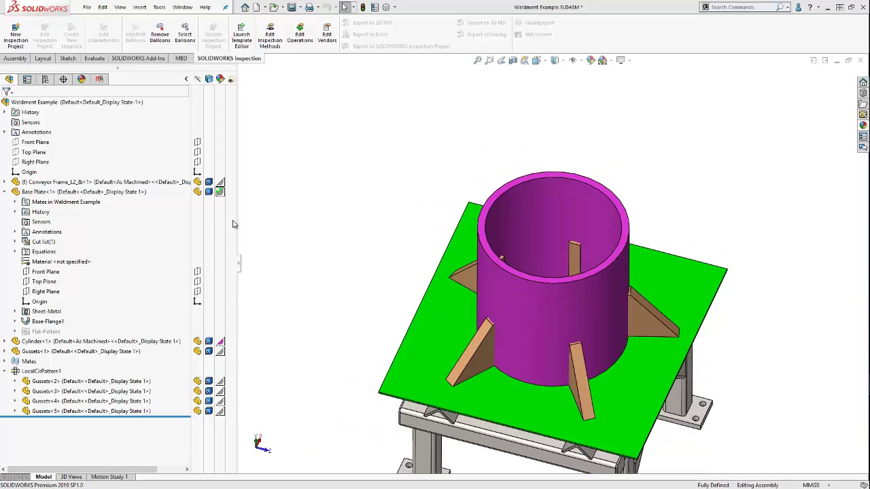
Edit the Base Plate in place and start a sketch on its top face
right_click(49, 192)
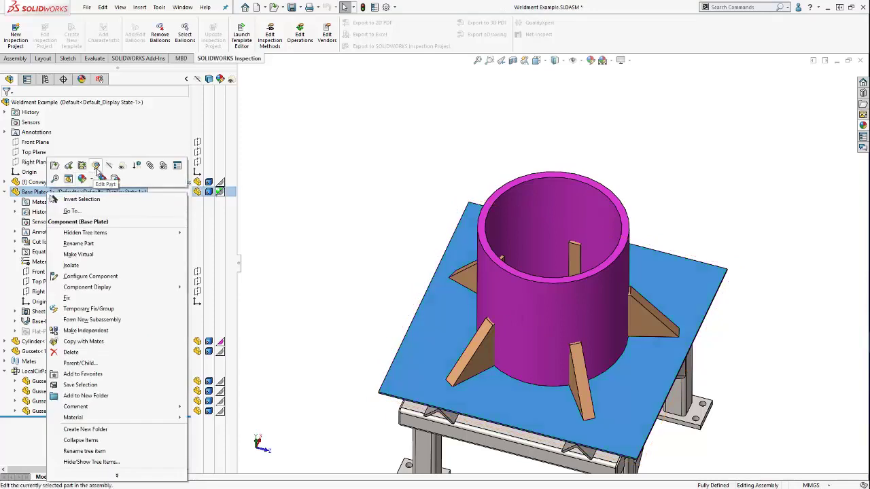
click(96, 166)
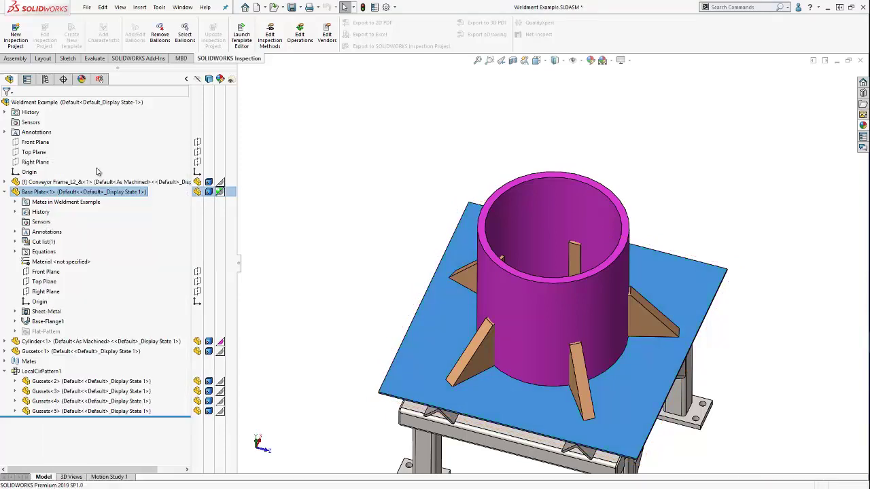
ctrl+middle_drag(378, 321, 371, 281)
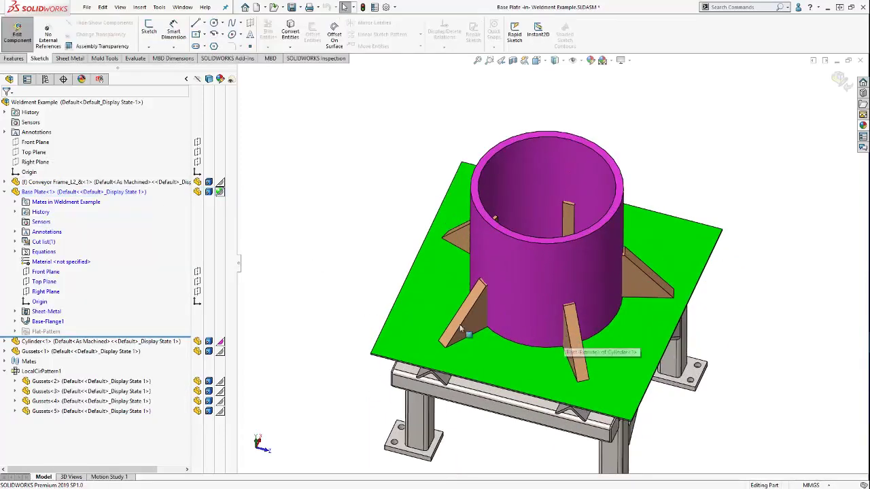
click(426, 306)
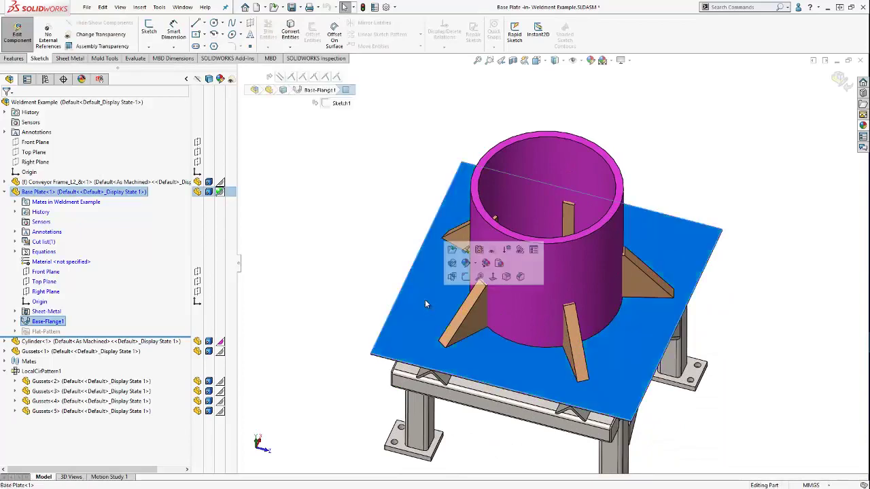
click(150, 32)
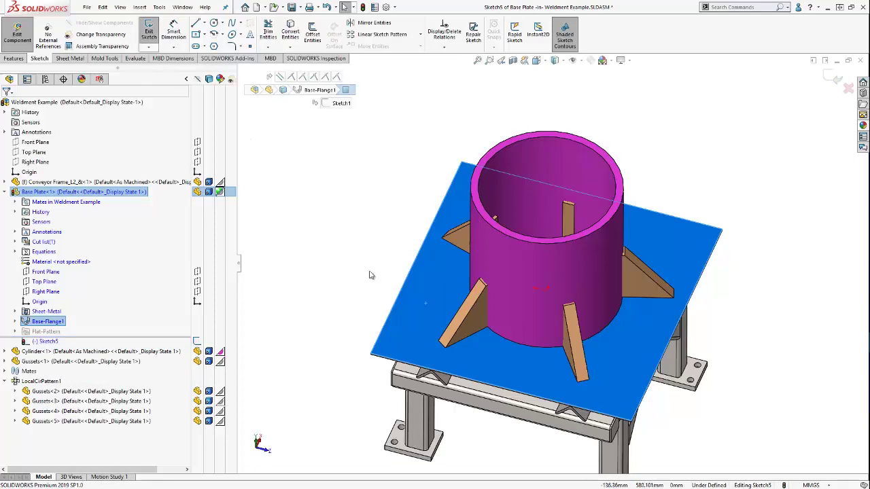
Convert the cylinder's bottom edge into a 500 mm circle and exit the sketch
click(502, 338)
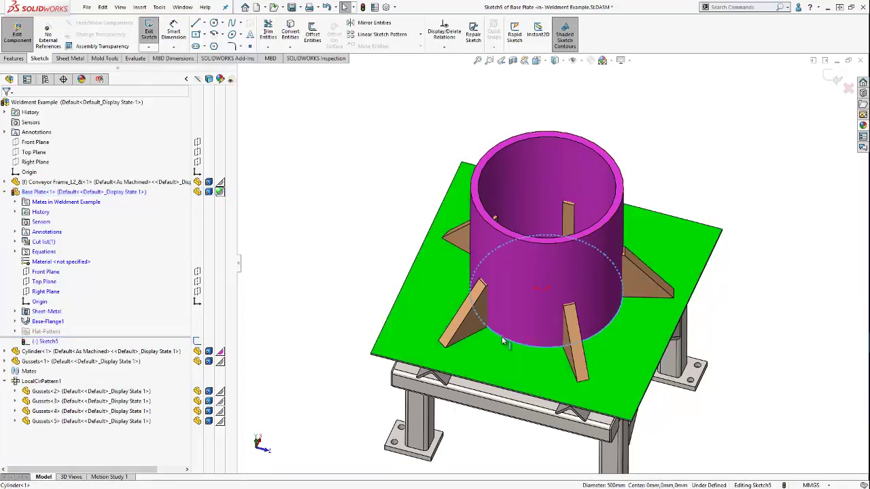
middle_drag(501, 336, 502, 267)
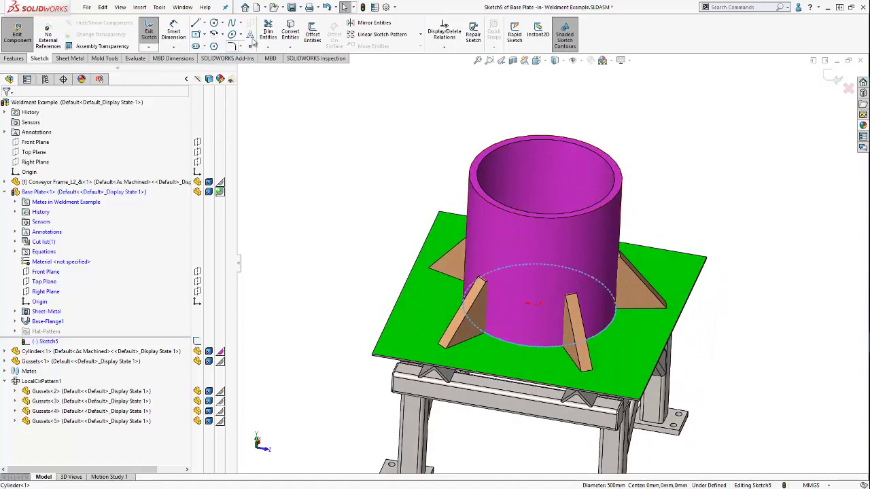
click(292, 30)
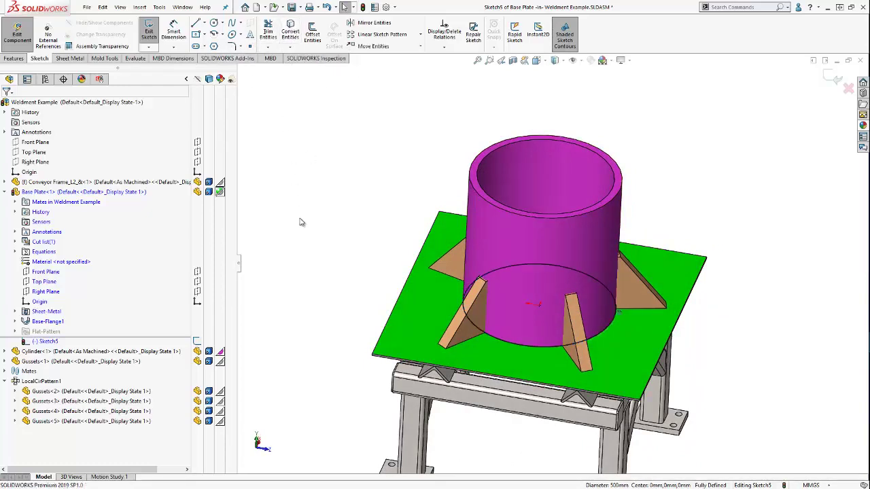
middle_drag(301, 223, 306, 255)
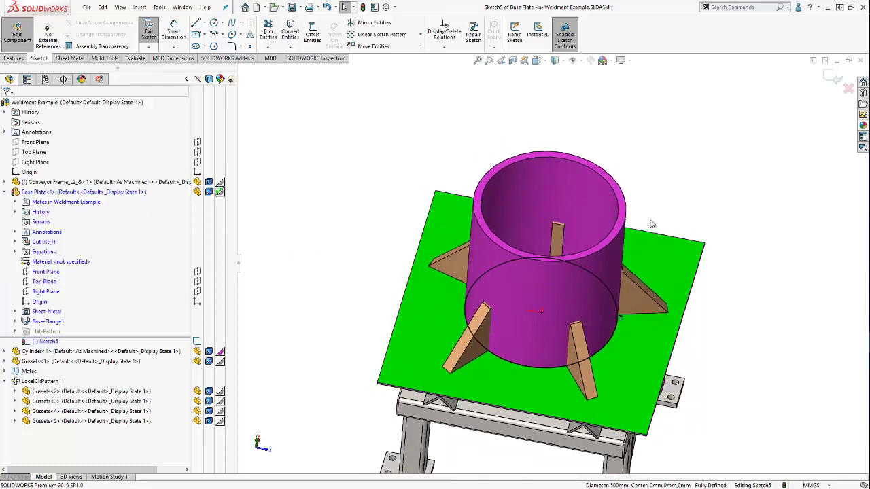
click(830, 77)
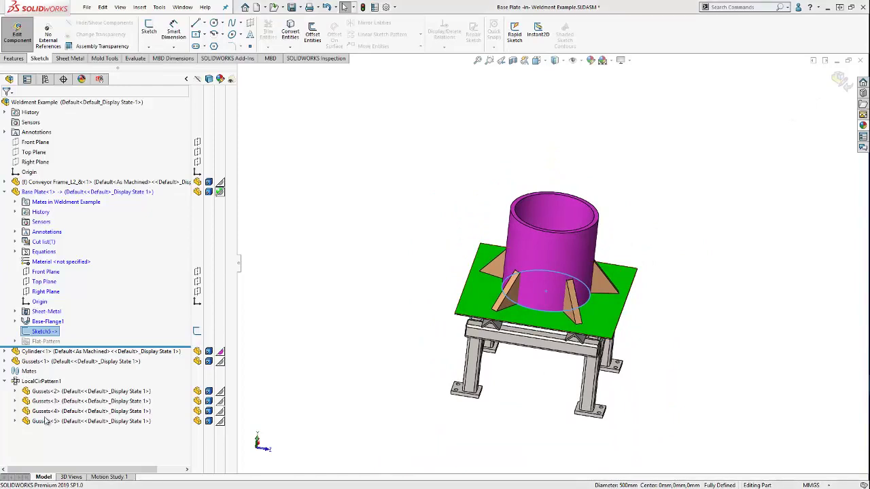
Exit in-place editing and open the Base Plate part in its own window
click(841, 80)
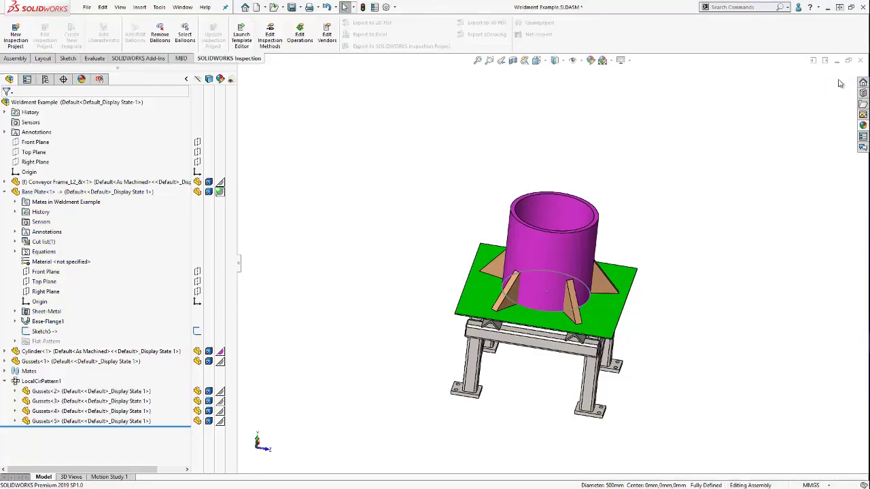
scroll(574, 267, down, 1)
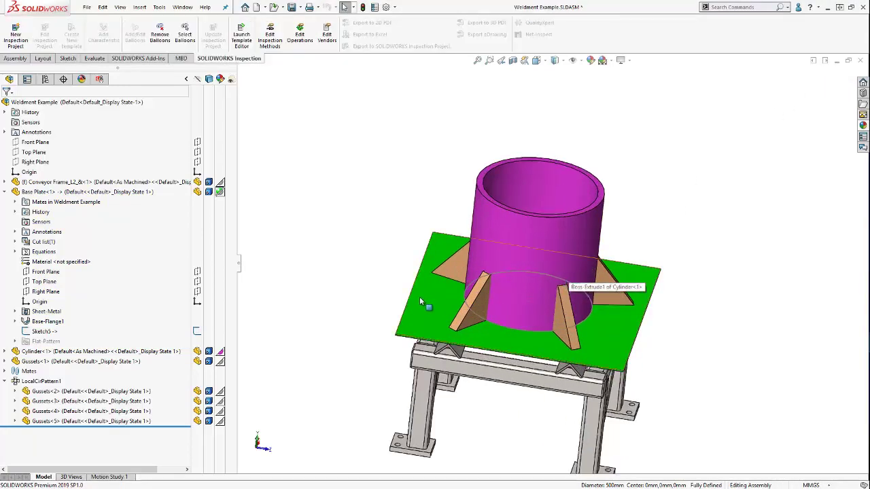
click(419, 297)
right_click(419, 296)
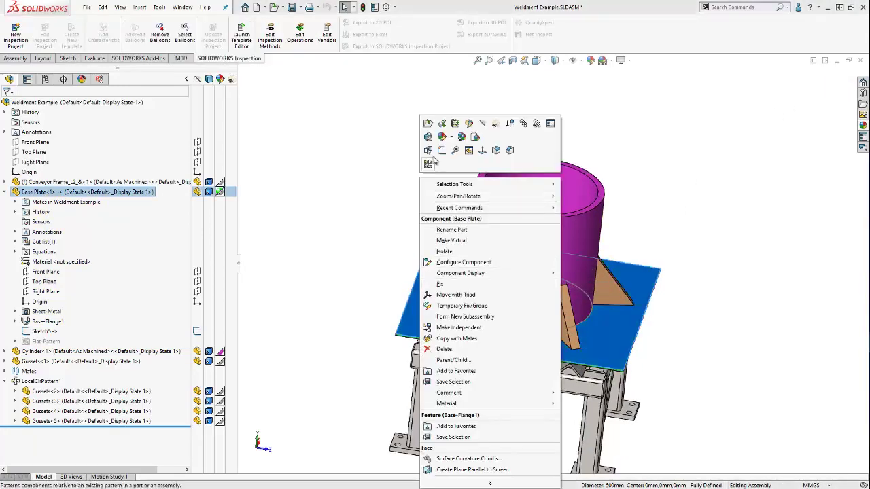
click(429, 125)
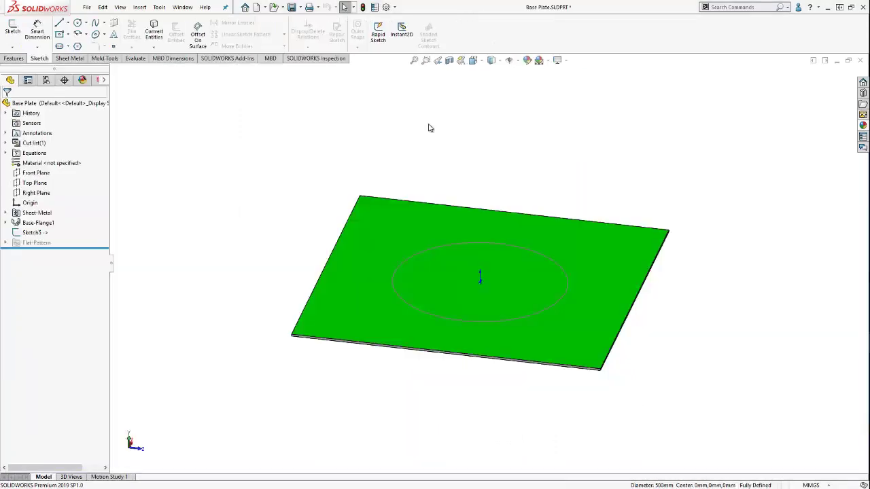
Inspect Sketch5's circle on the plate, then switch back to Weldment Example
click(32, 232)
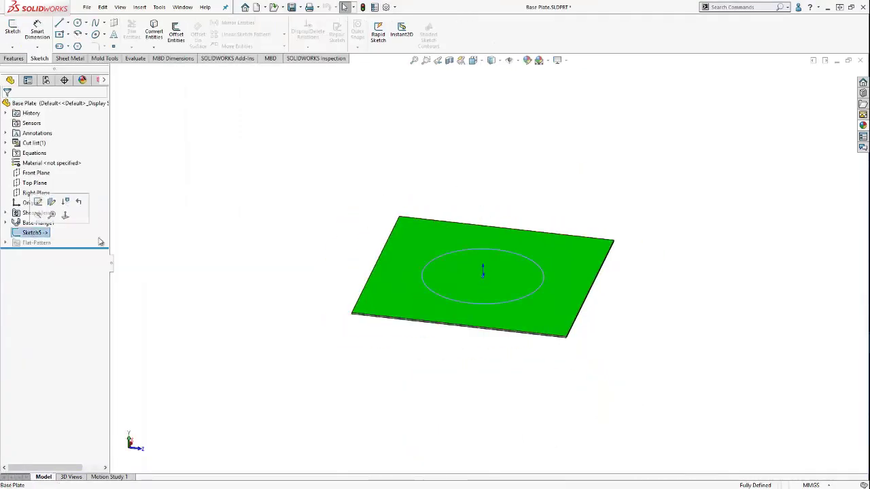
scroll(380, 270, down, 1)
middle_drag(380, 270, 369, 330)
click(346, 270)
scroll(359, 268, up, 2)
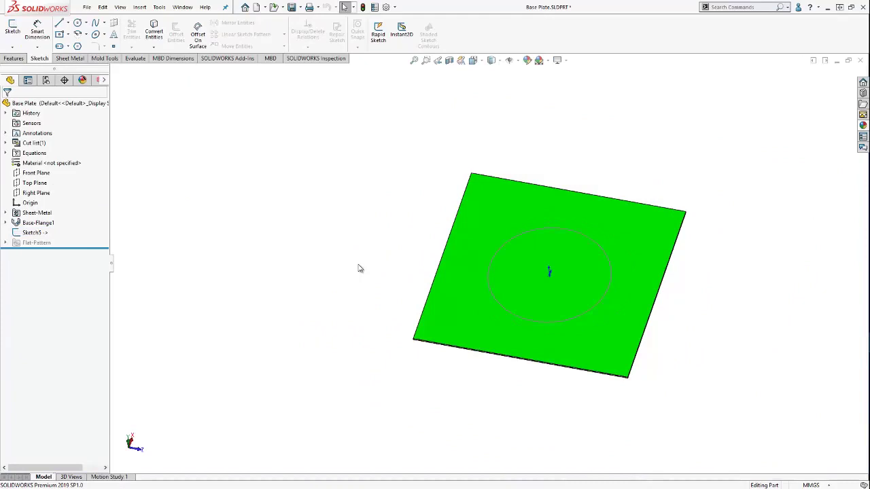
scroll(380, 266, down, 3)
middle_drag(380, 267, 538, 252)
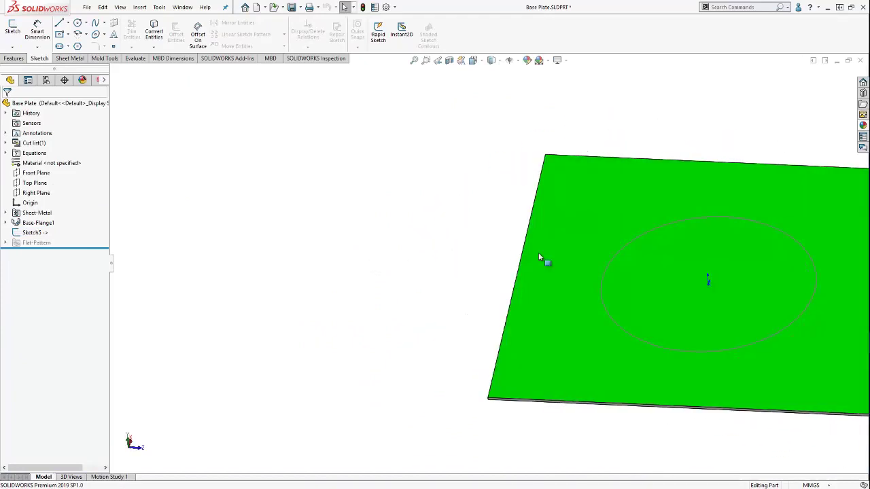
scroll(638, 272, up, 2)
scroll(639, 272, down, 1)
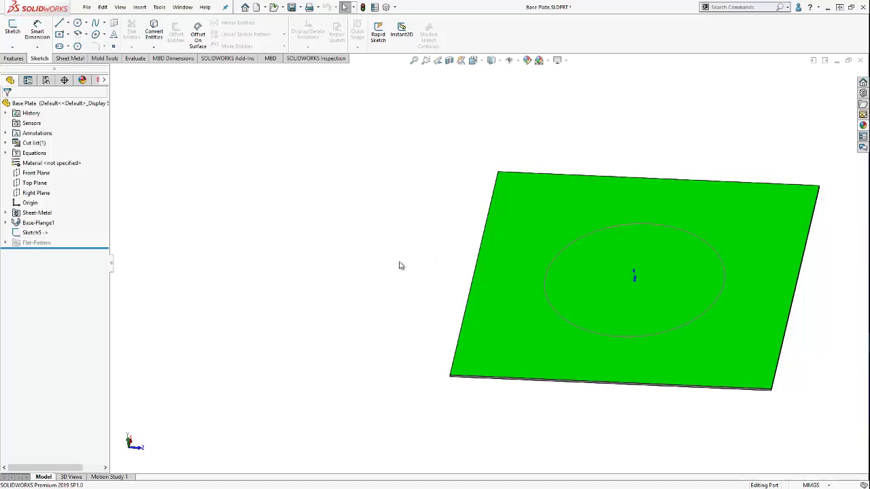
middle_drag(398, 266, 565, 268)
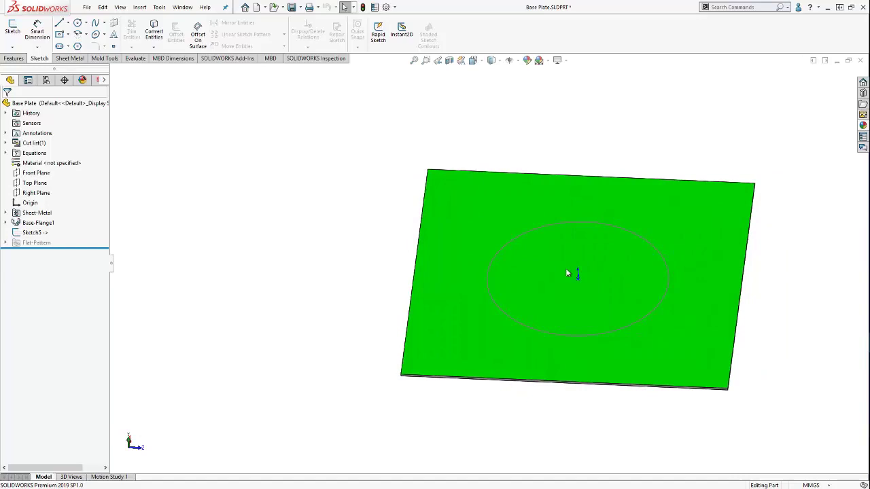
key(ctrl+Tab)
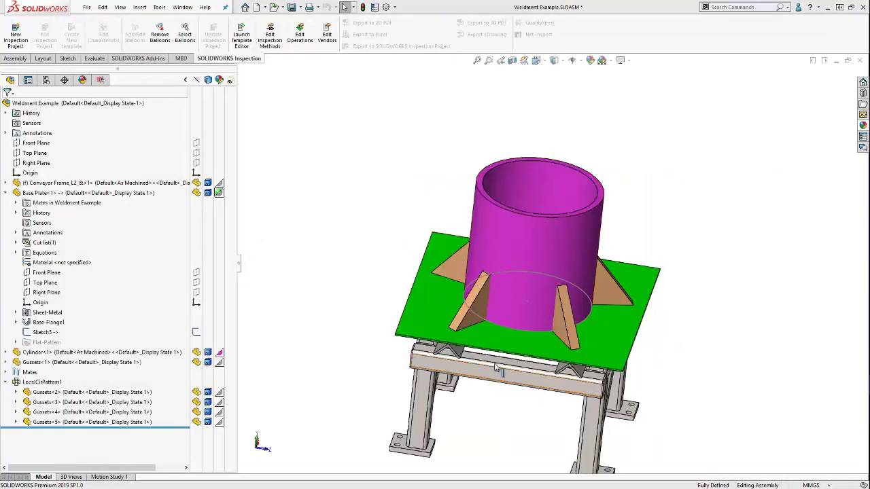
Open the Base Plate part and make a drawing from it with the draw template
right_click(417, 308)
click(437, 126)
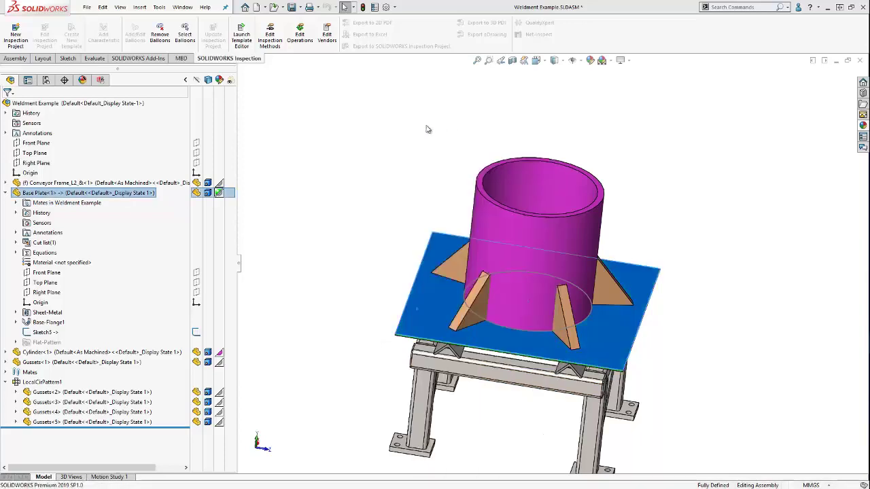
middle_drag(545, 200, 559, 243)
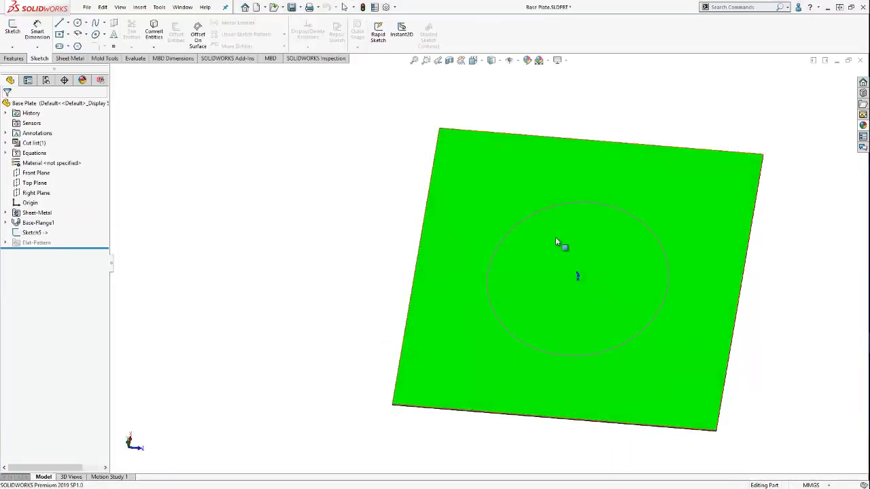
click(88, 8)
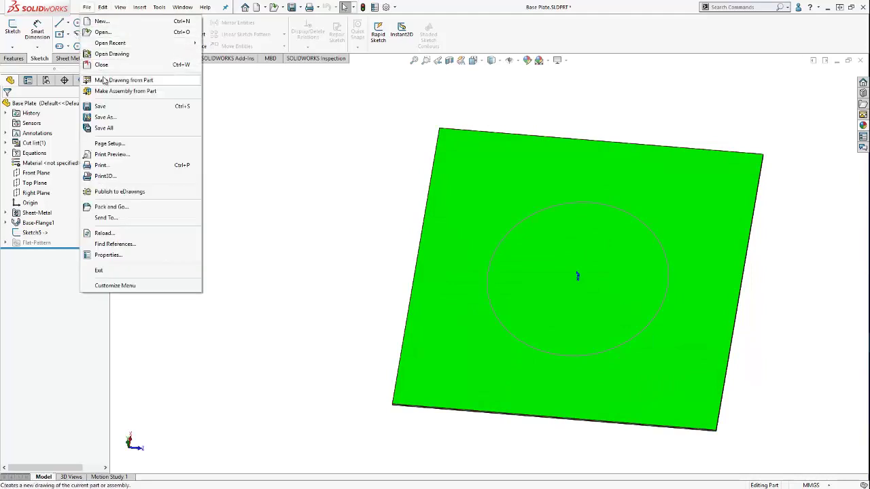
click(119, 73)
click(184, 177)
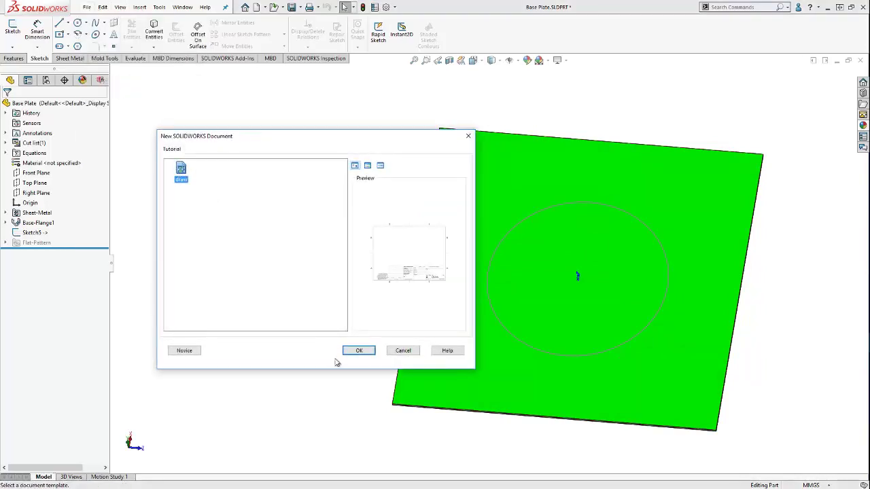
click(355, 350)
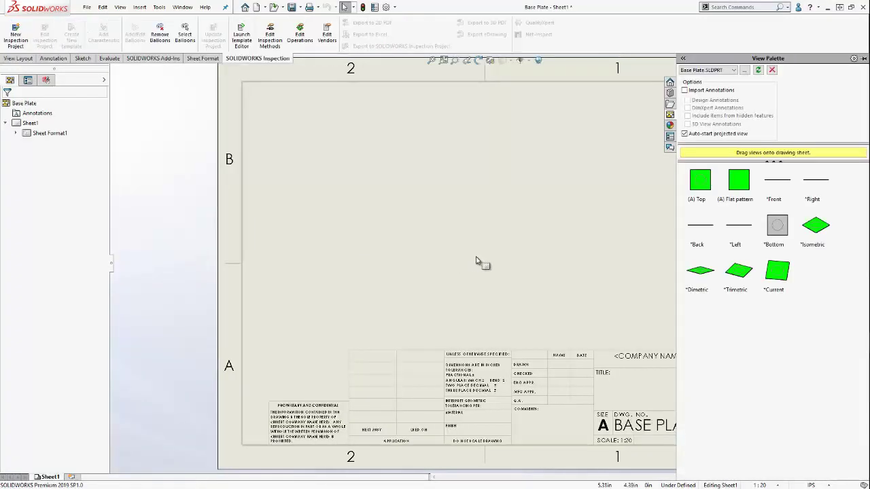
Place the plate's Top view from the View Palette at the sheet centre
click(698, 180)
drag(698, 180, 474, 224)
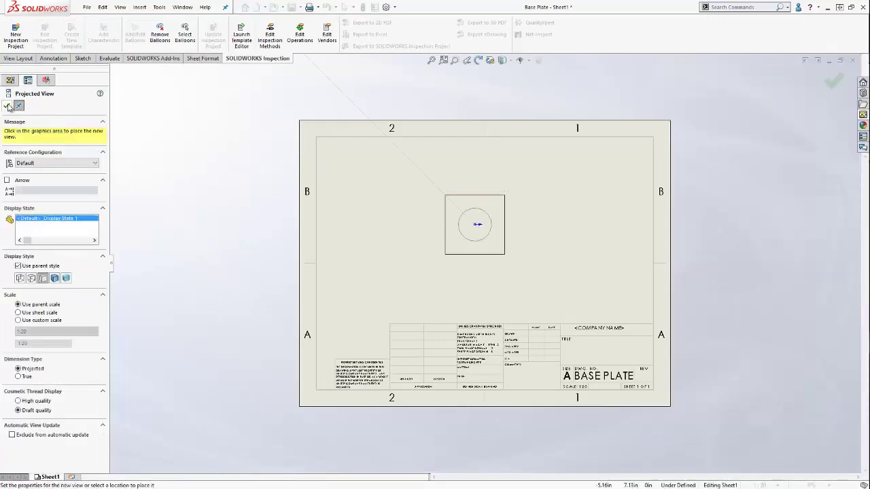
click(7, 106)
scroll(496, 221, down, 5)
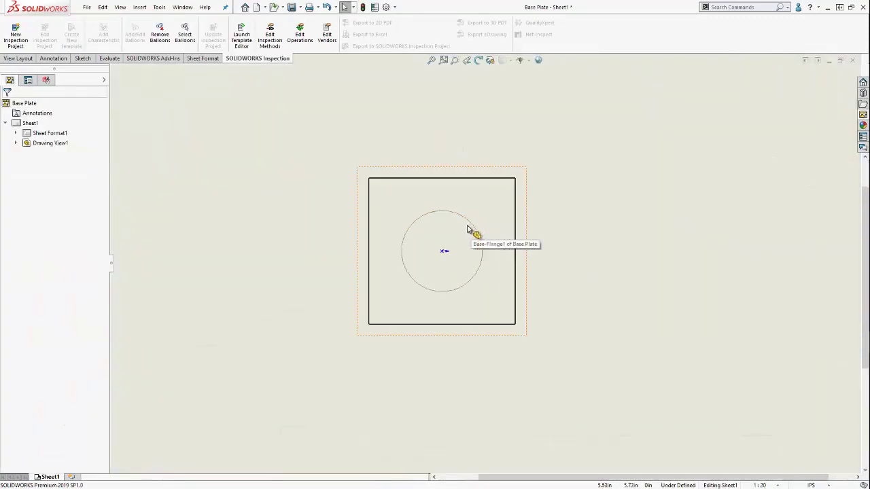
Dimension the circle 17.72 from the plate's bottom edge, then return to the assembly
click(53, 58)
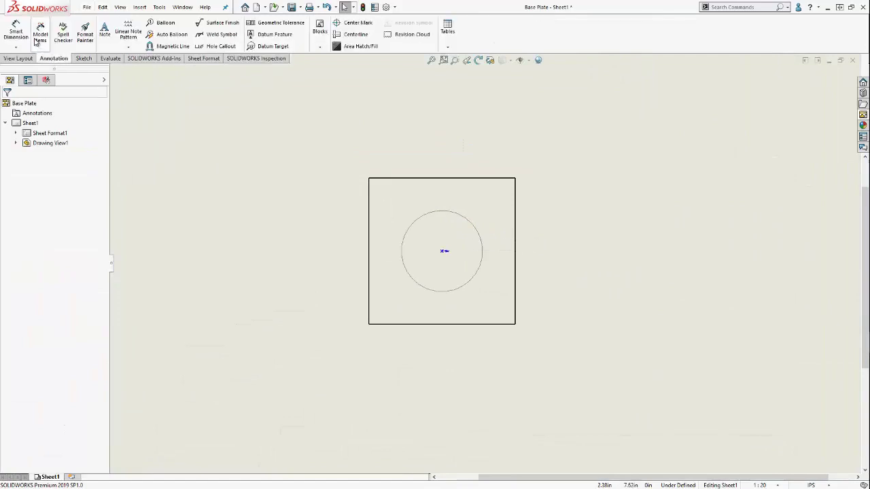
click(16, 32)
click(405, 270)
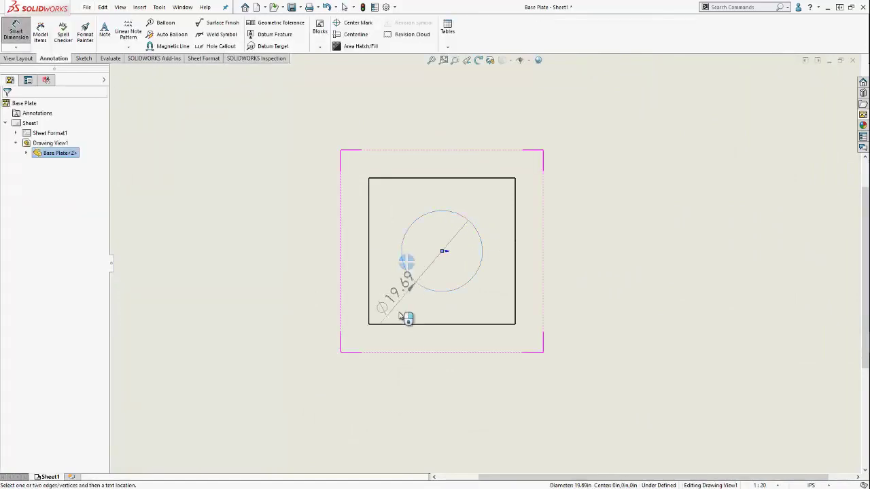
click(401, 324)
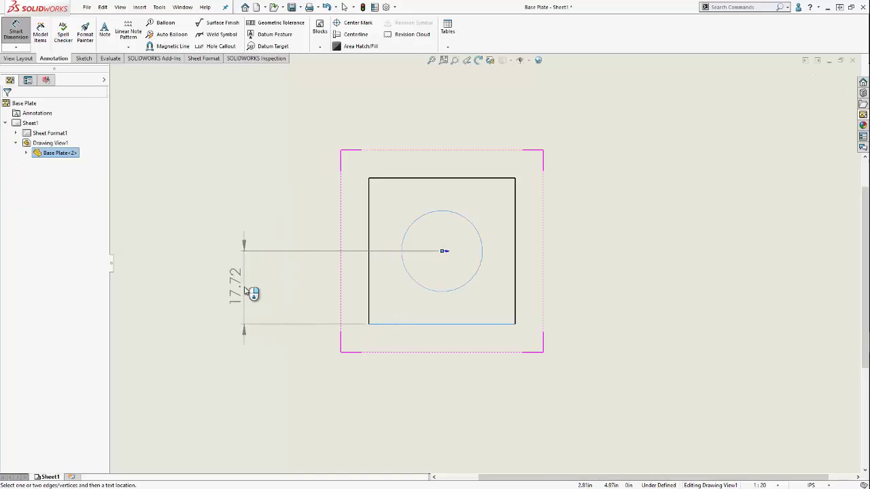
click(243, 284)
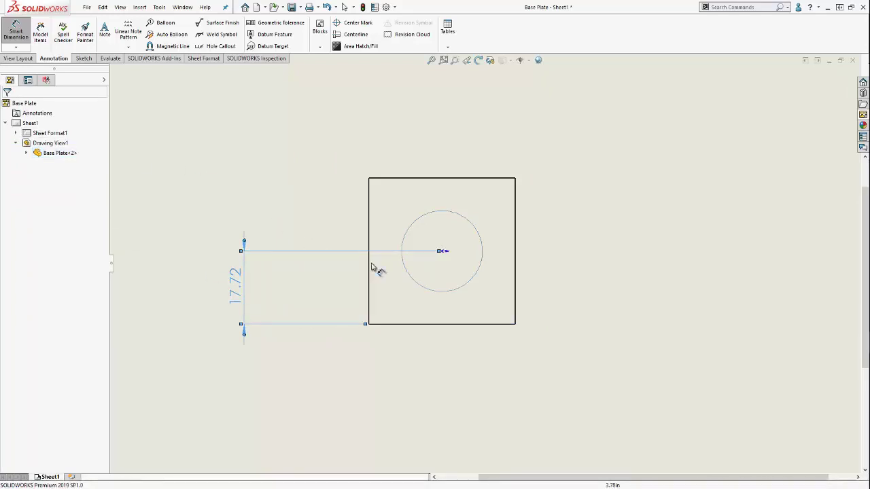
scroll(466, 262, up, 2)
key(Escape)
scroll(465, 261, down, 3)
scroll(462, 260, up, 2)
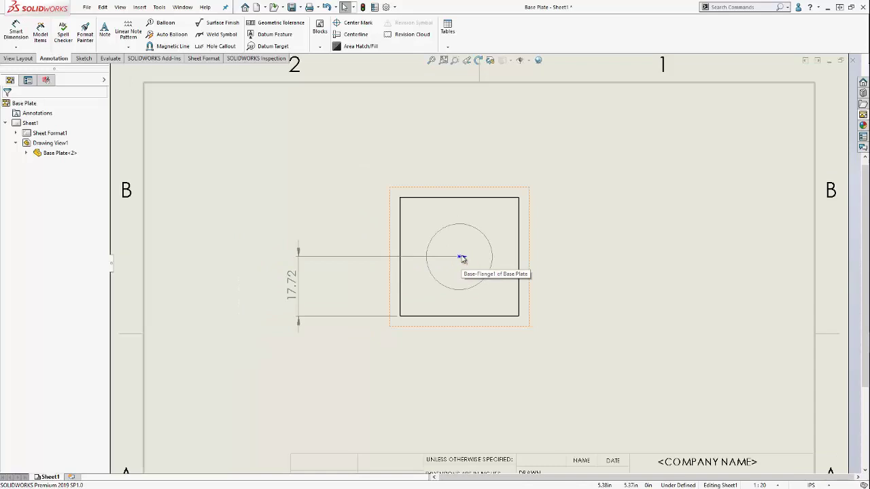
key(ctrl+Tab)
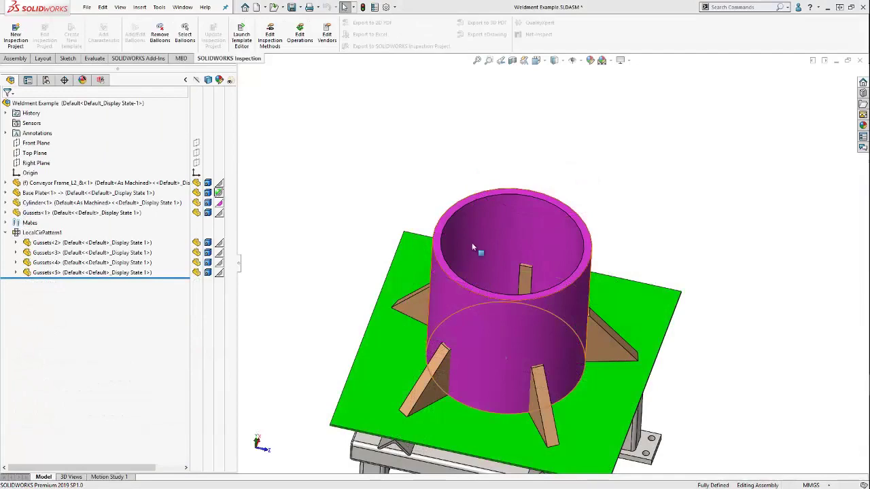
middle_drag(472, 243, 479, 263)
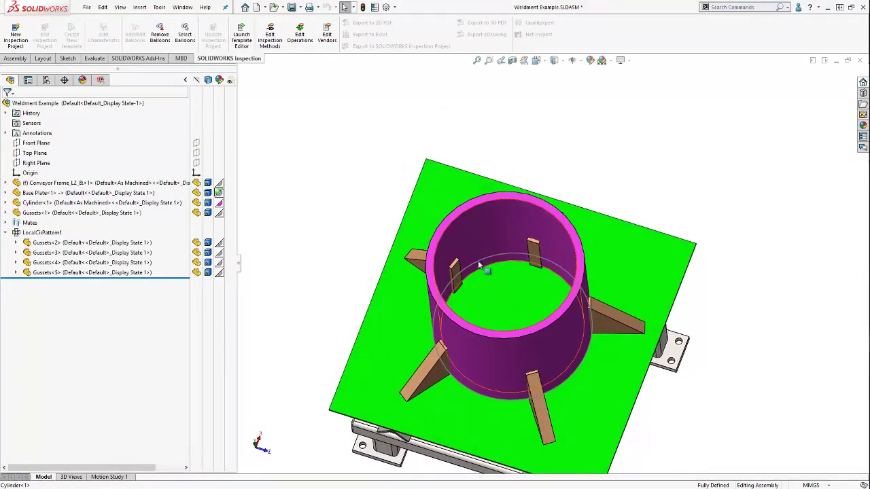
scroll(477, 265, down, 2)
scroll(462, 268, down, 2)
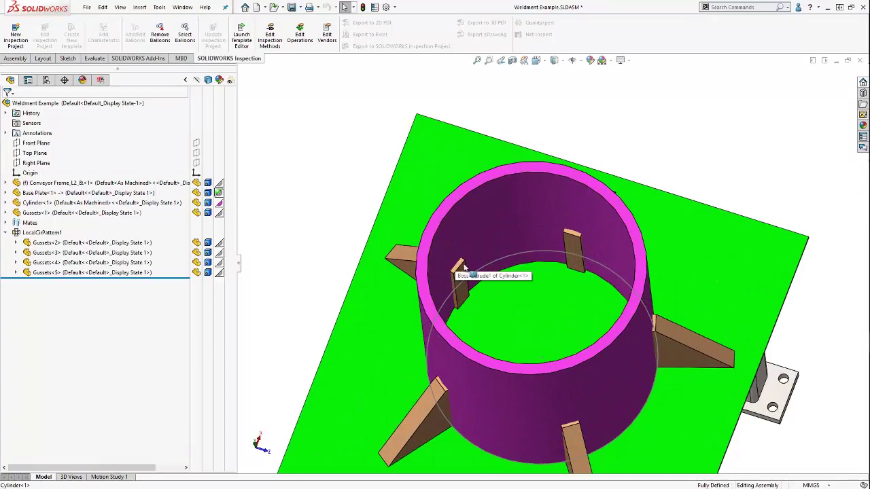
mouse_move(468, 261)
middle_down()
mouse_move(496, 284)
mouse_move(481, 272)
mouse_move(459, 277)
mouse_move(468, 230)
mouse_move(464, 271)
middle_up()
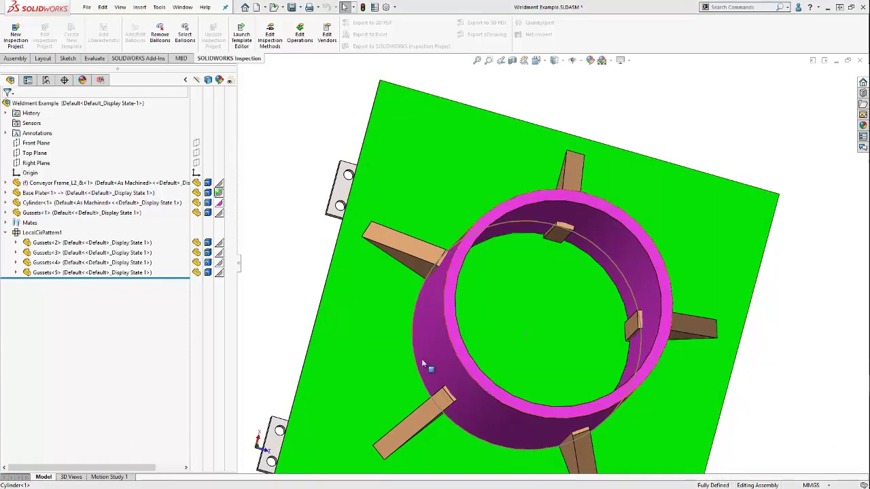
middle_drag(516, 367, 617, 314)
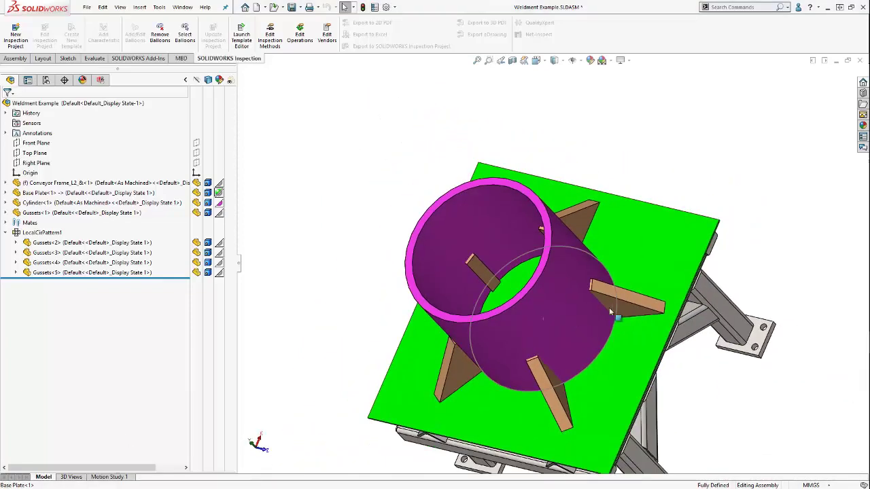
Edit Gussets<1> in place and start a 3D sketch
right_click(51, 213)
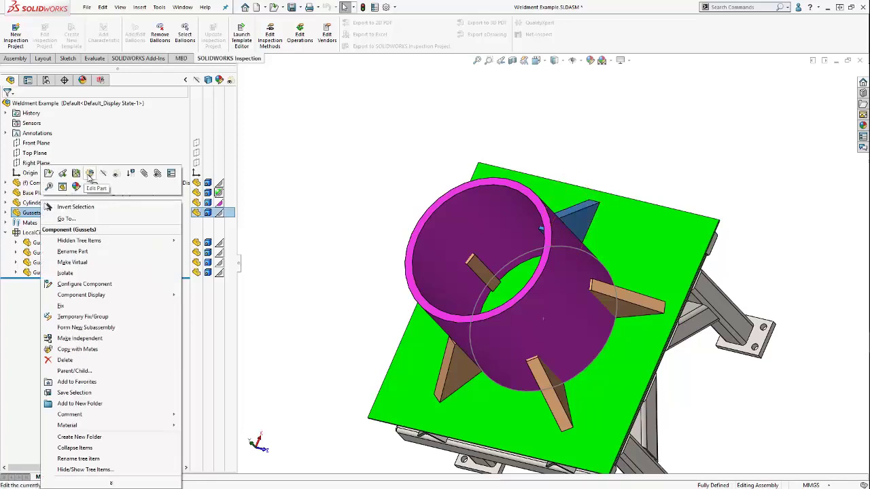
click(89, 174)
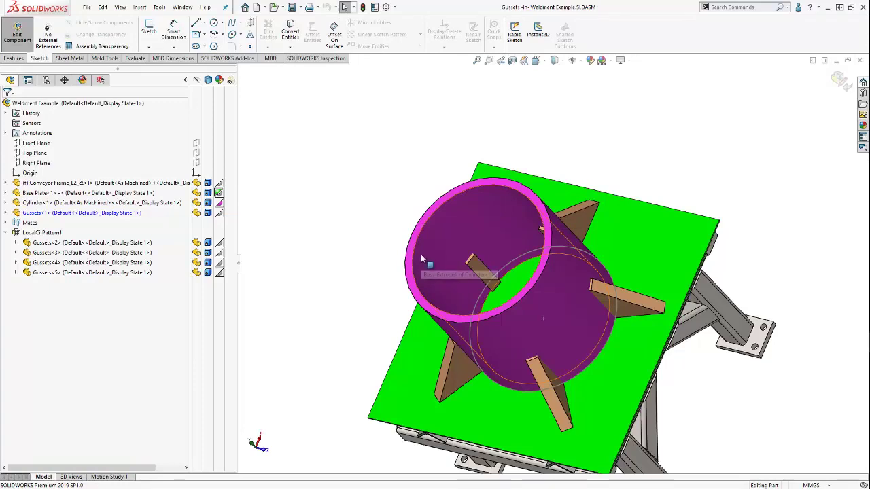
middle_drag(419, 254, 456, 243)
click(148, 47)
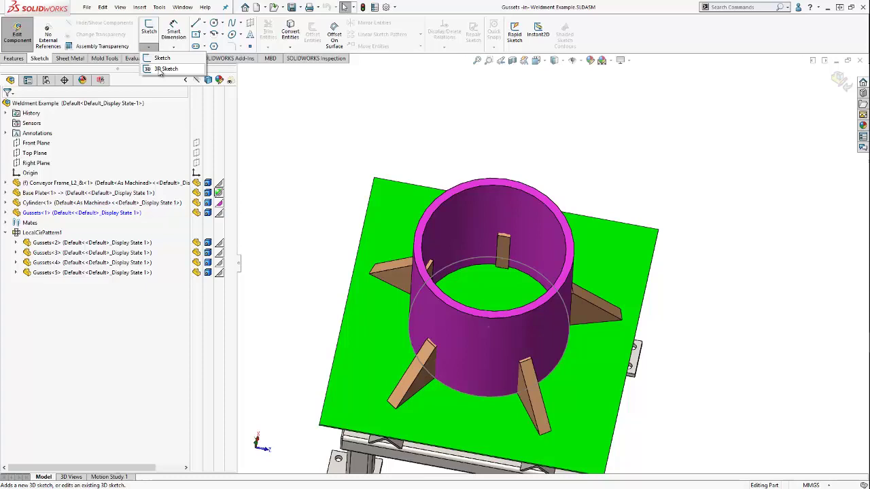
click(163, 68)
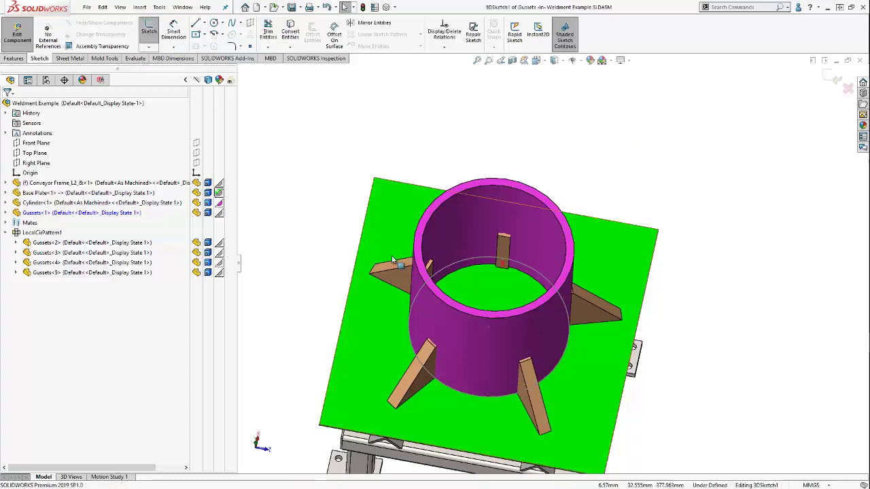
Convert the cylinder's top circular edge into the 3D sketch and close it
click(420, 277)
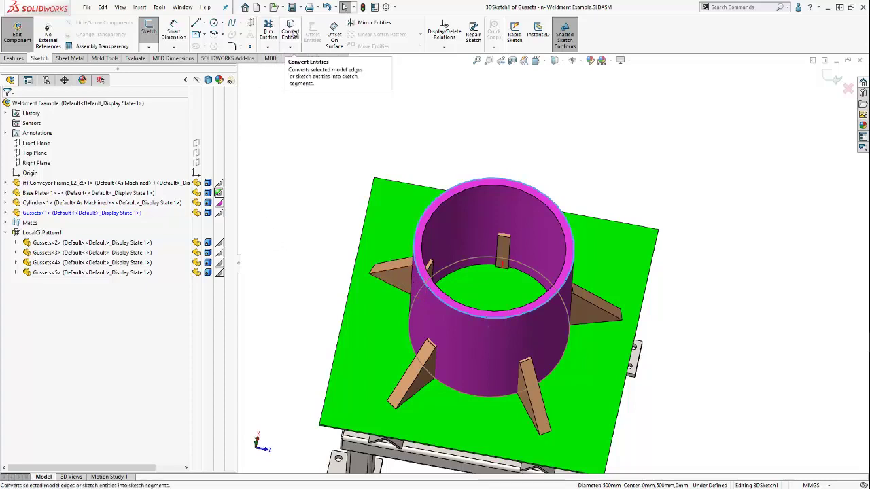
click(296, 35)
key(Up)
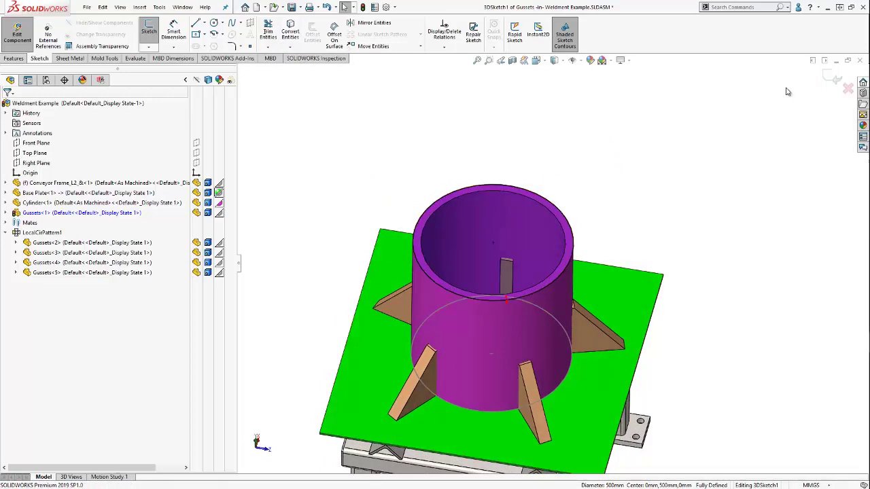
click(825, 80)
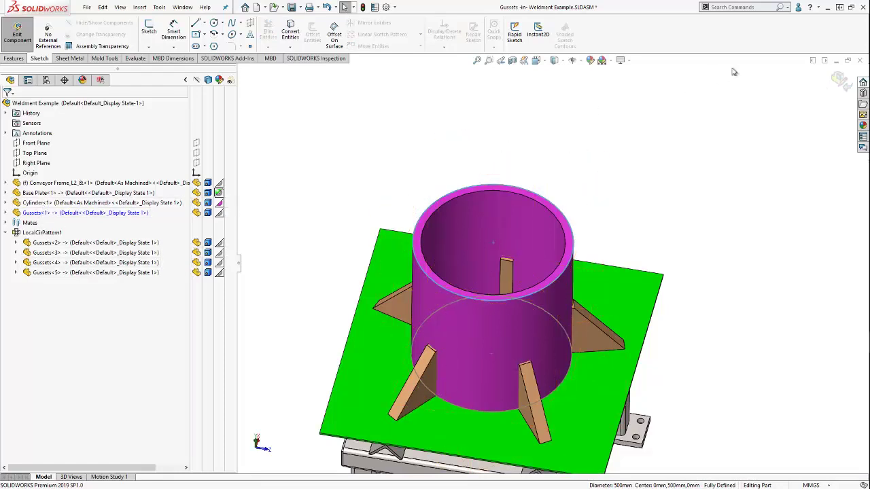
Exit in-place editing and open Gussets<1> as a separate part window
click(837, 79)
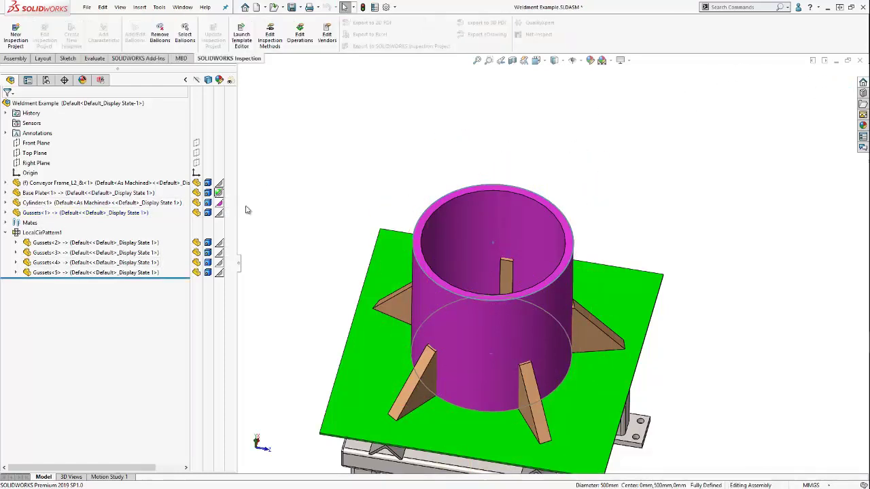
click(43, 213)
right_click(44, 214)
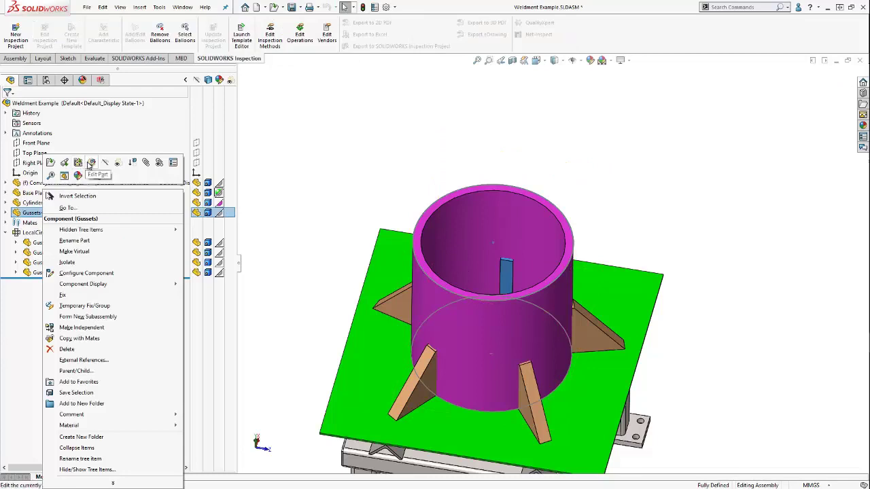
click(50, 163)
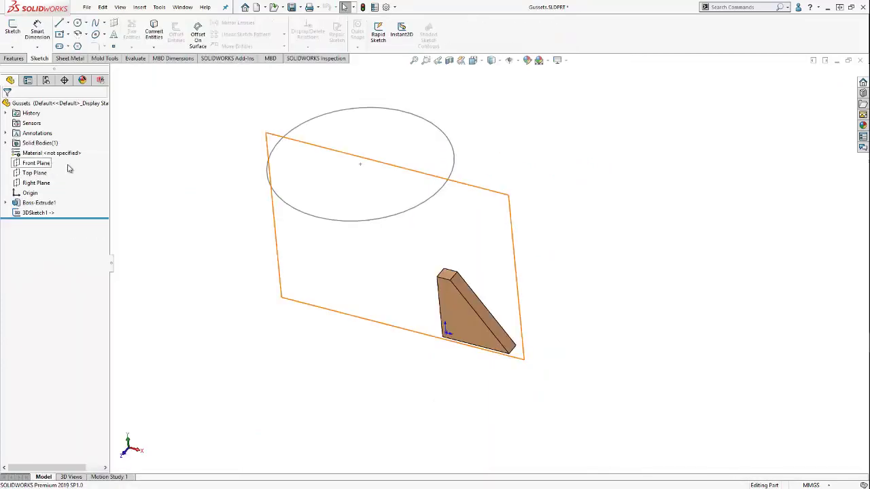
mouse_move(454, 165)
middle_down()
mouse_move(402, 210)
mouse_move(334, 210)
mouse_move(396, 218)
mouse_move(443, 155)
mouse_move(462, 196)
mouse_move(476, 167)
mouse_move(464, 188)
middle_up()
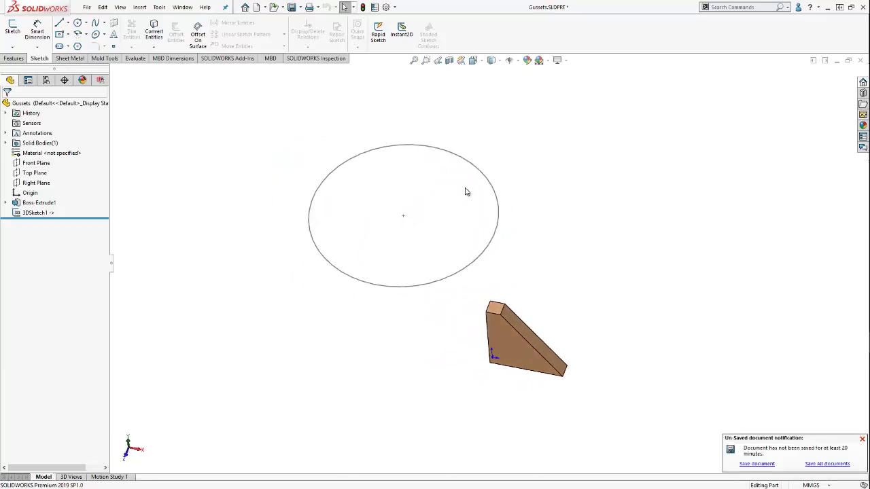
click(15, 60)
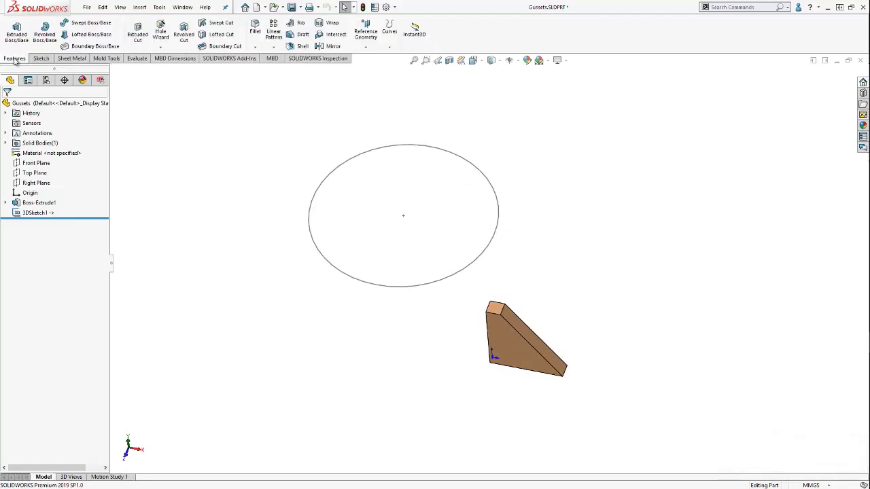
Extrude-cut the 3DSketch1 circle Through All, directed along the gusset edge
click(138, 32)
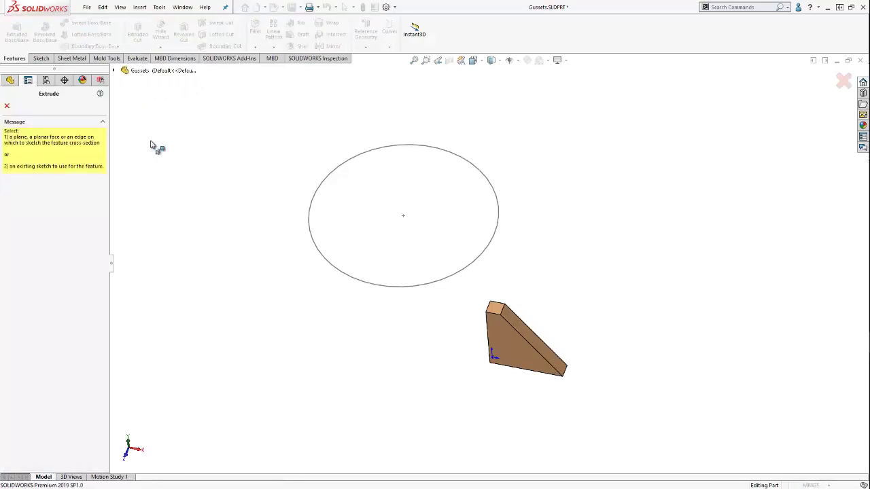
click(309, 238)
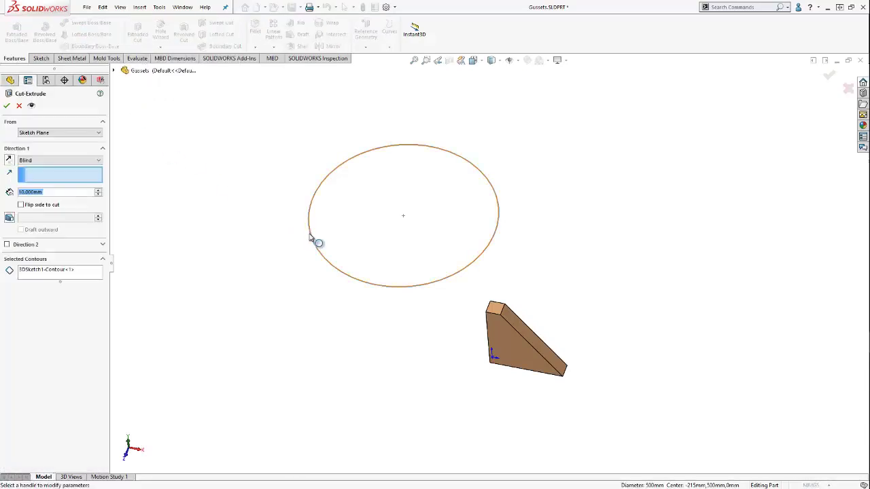
middle_drag(255, 187, 269, 144)
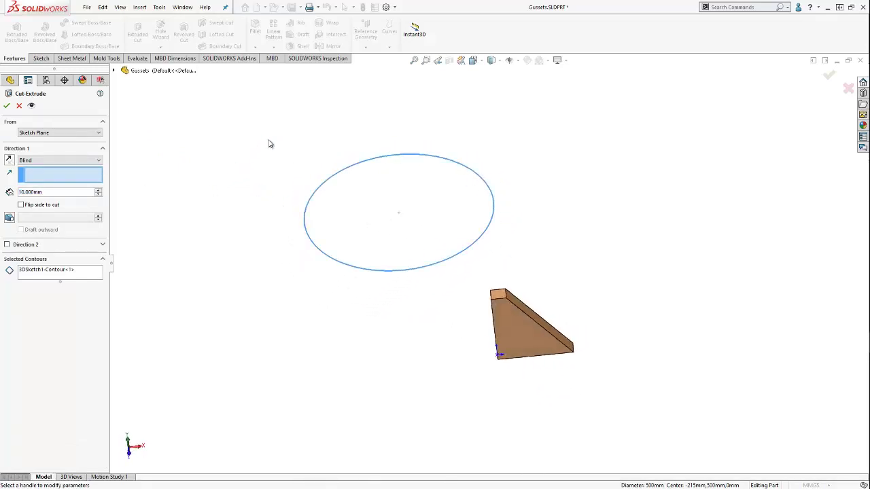
click(48, 180)
middle_drag(457, 290, 515, 305)
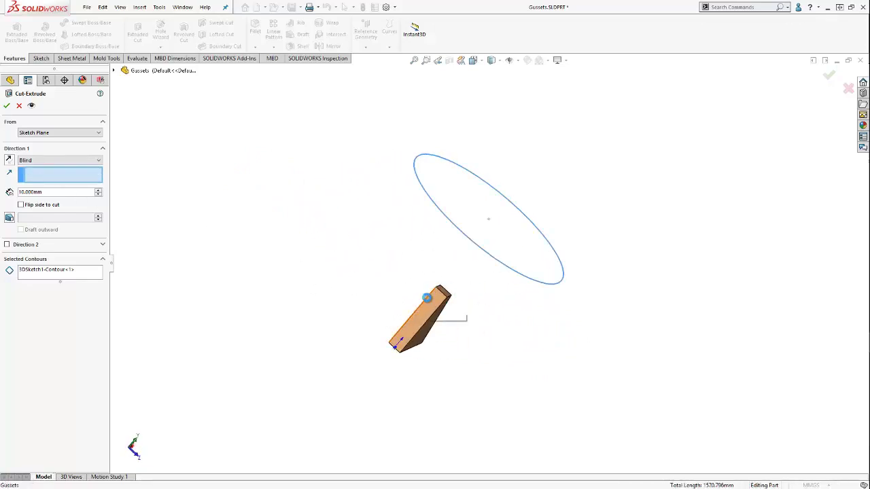
click(425, 297)
click(58, 161)
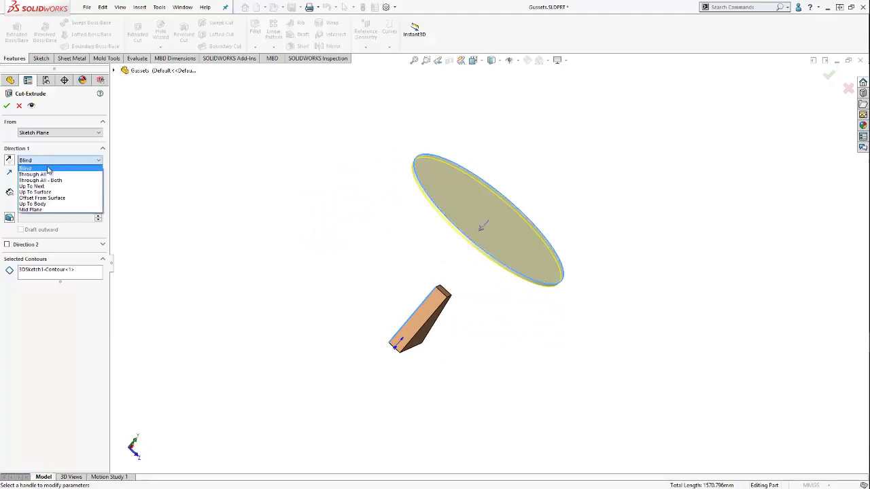
click(41, 175)
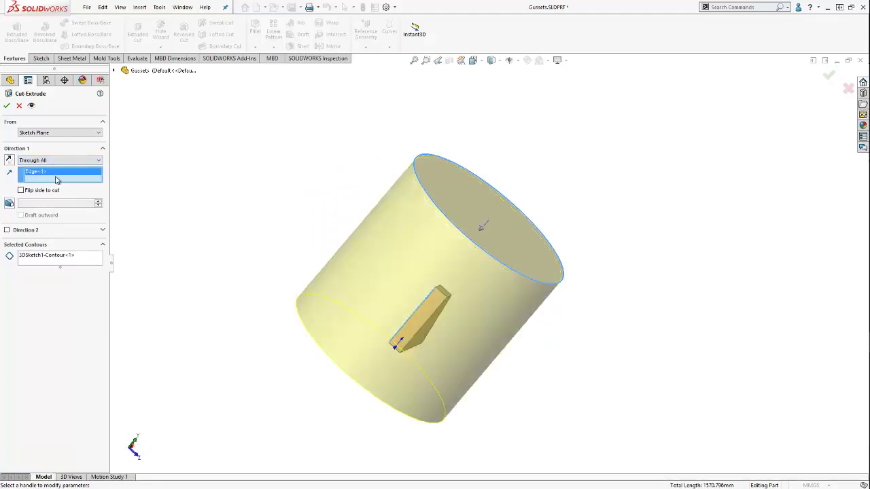
middle_drag(274, 196, 186, 237)
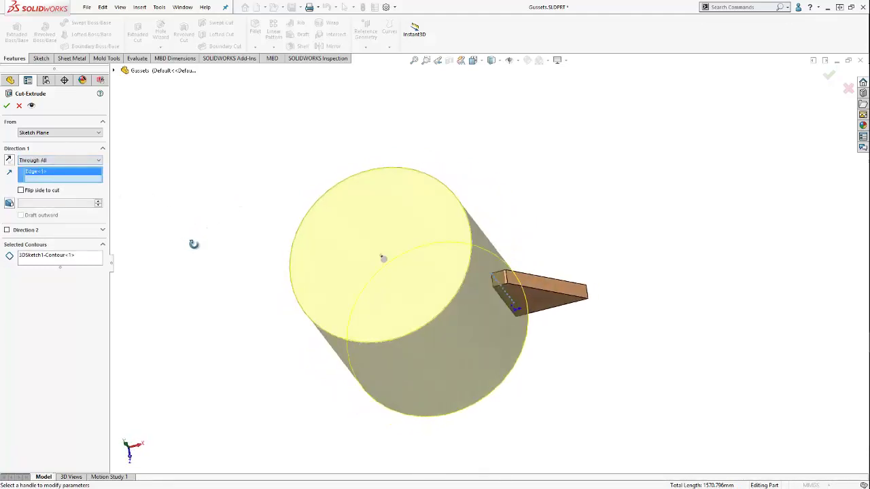
click(7, 106)
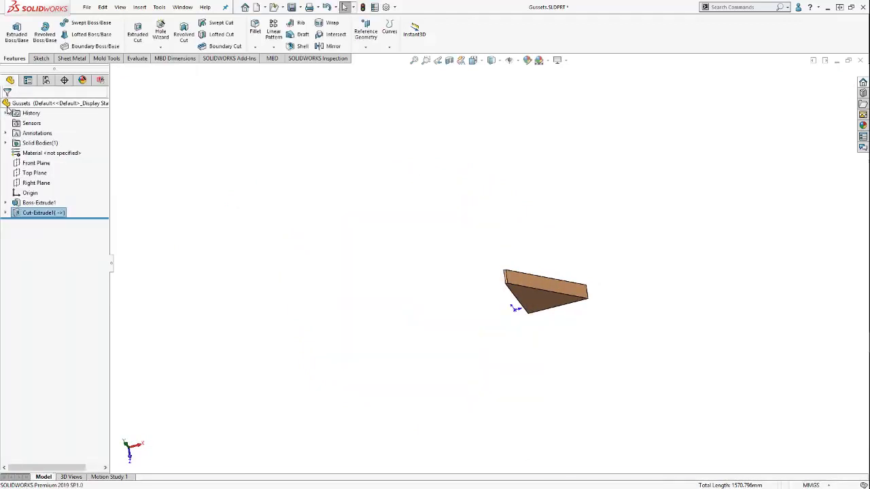
middle_drag(514, 263, 515, 286)
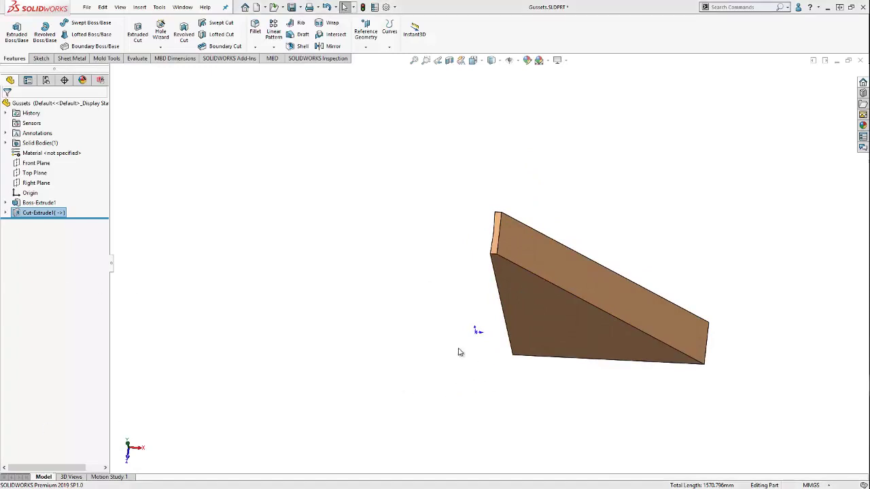
Switch to Weldment Example and rebuild it with the updated gusset
key(ctrl+Tab)
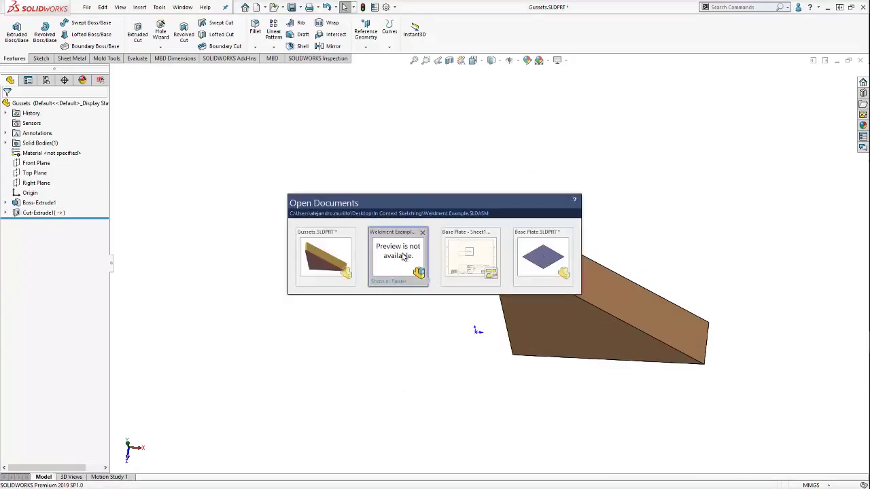
click(405, 256)
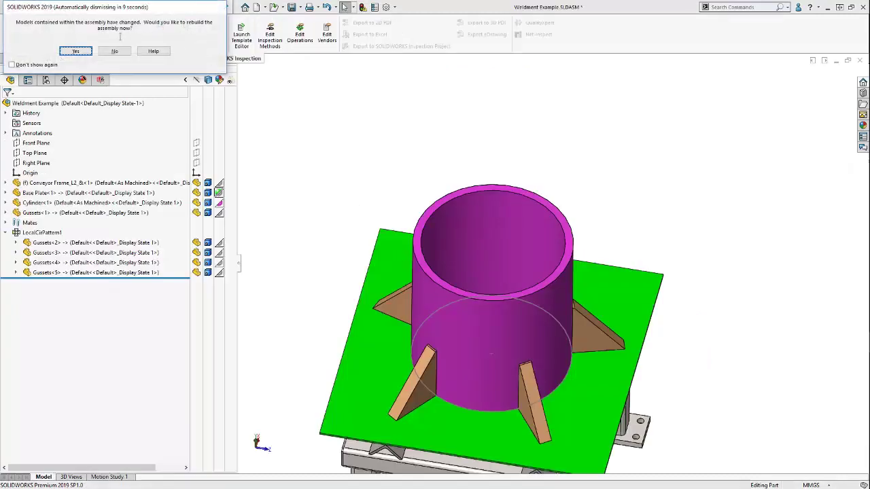
click(76, 51)
scroll(480, 344, down, 1)
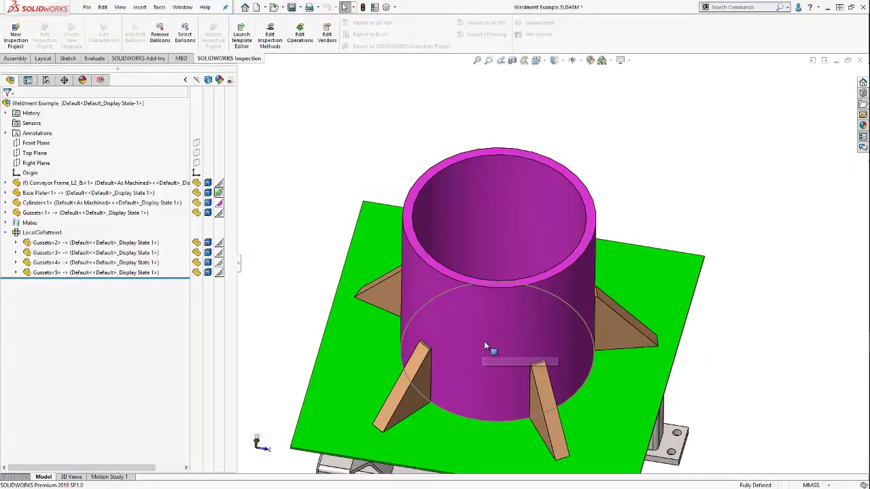
Hide the cylinder and inspect the five contoured gussets from several angles
click(482, 334)
key(Tab)
scroll(501, 303, down, 5)
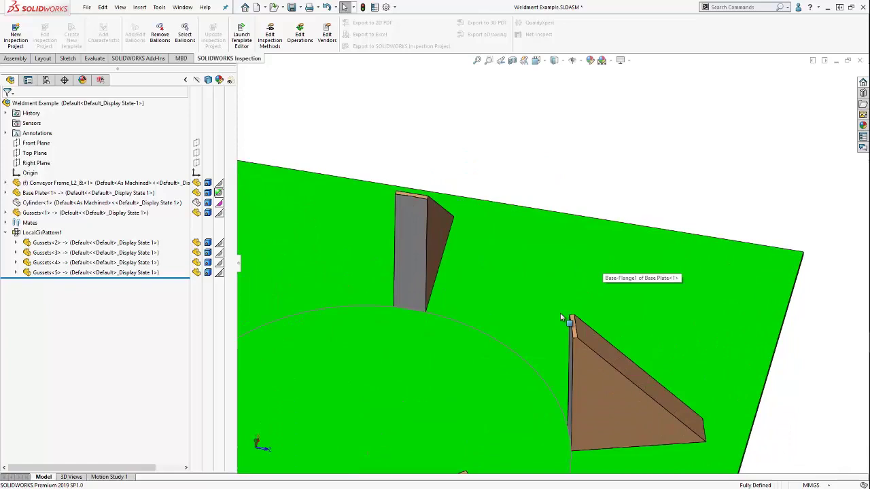
middle_drag(567, 321, 567, 406)
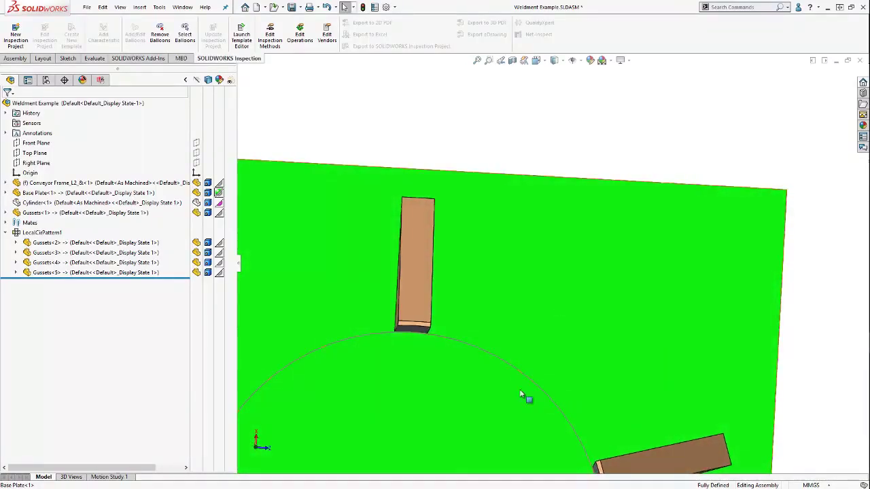
scroll(406, 357, up, 5)
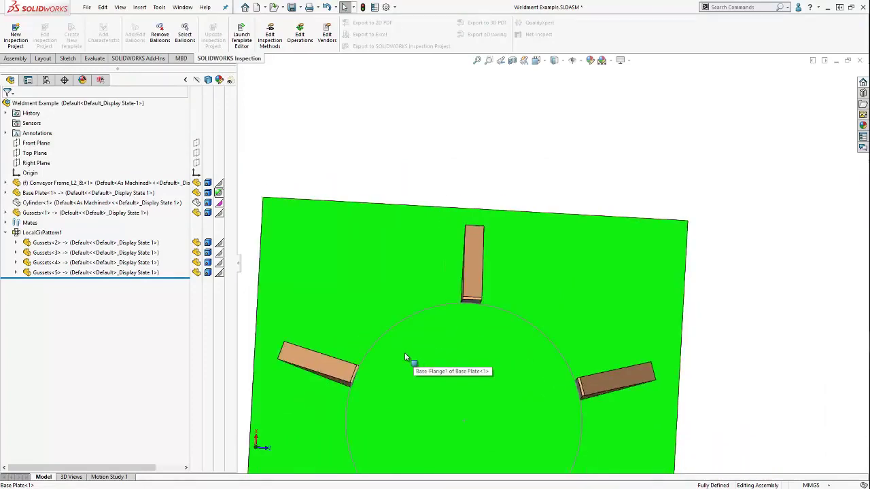
scroll(441, 394, down, 1)
scroll(454, 423, down, 5)
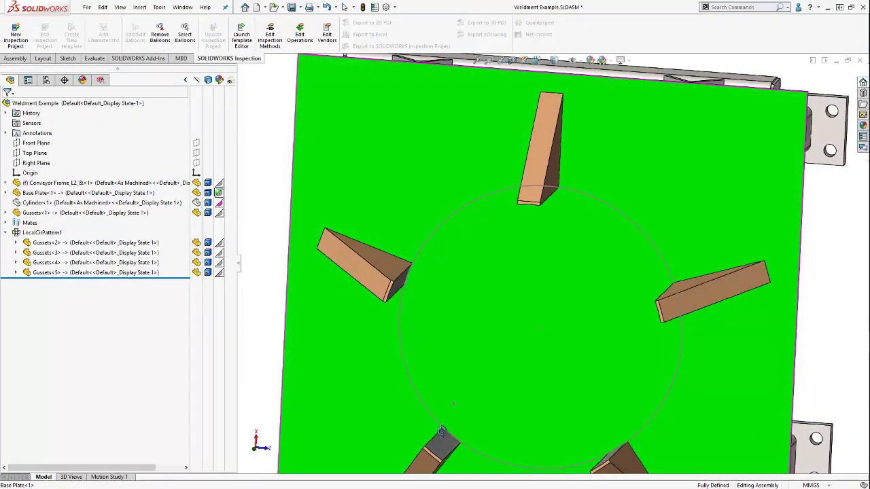
middle_drag(441, 431, 456, 300)
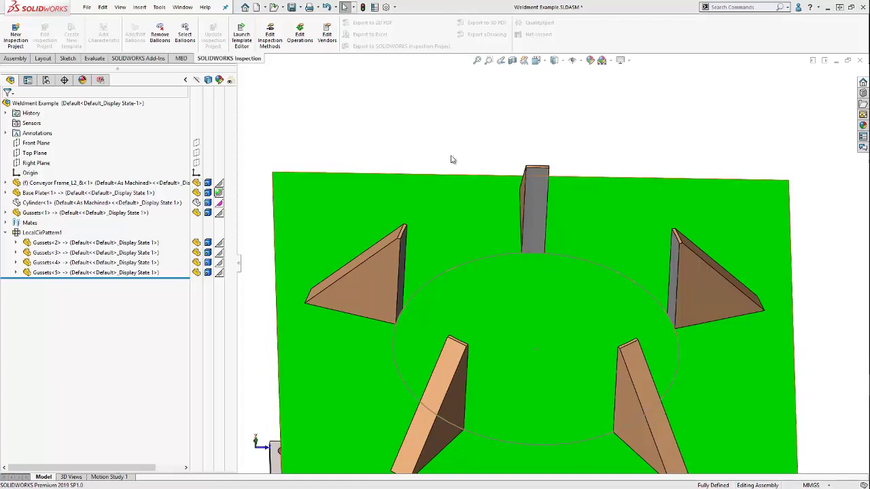
scroll(537, 296, up, 8)
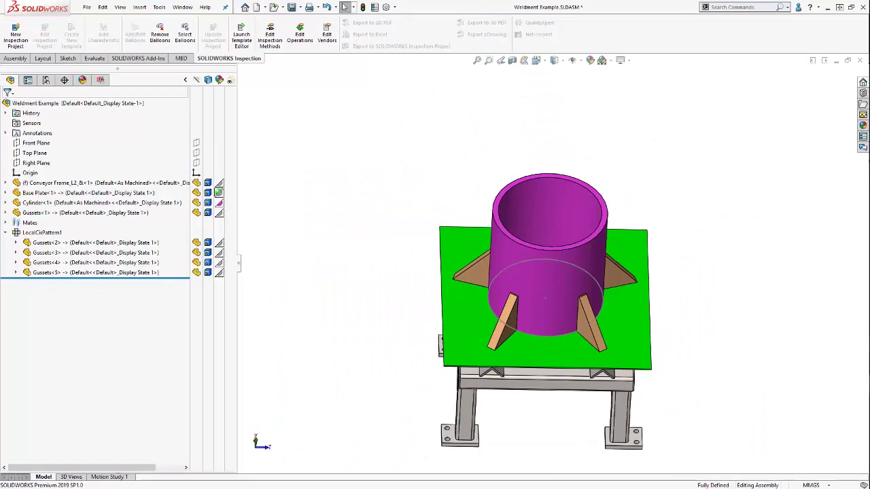
click(95, 59)
click(40, 34)
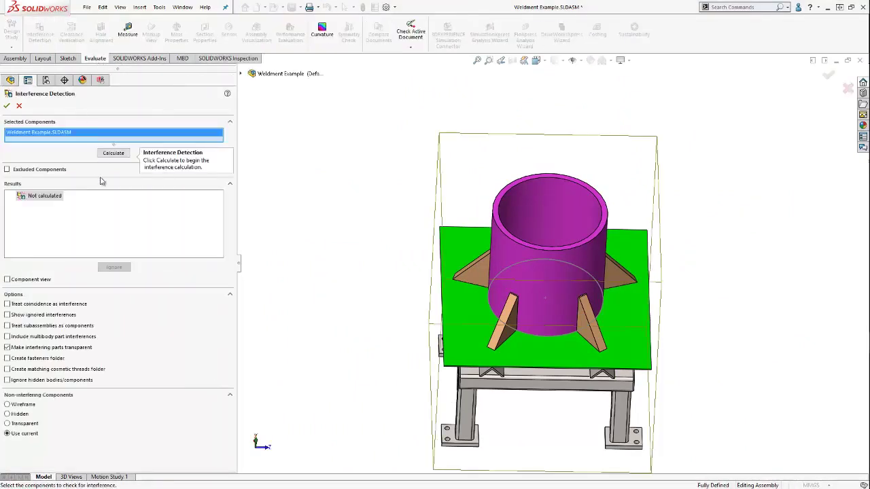
right_click(64, 134)
click(88, 138)
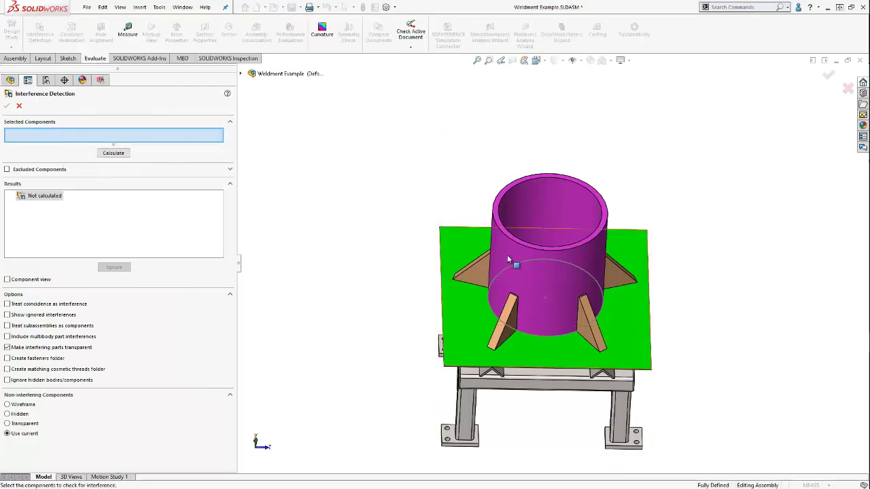
click(550, 270)
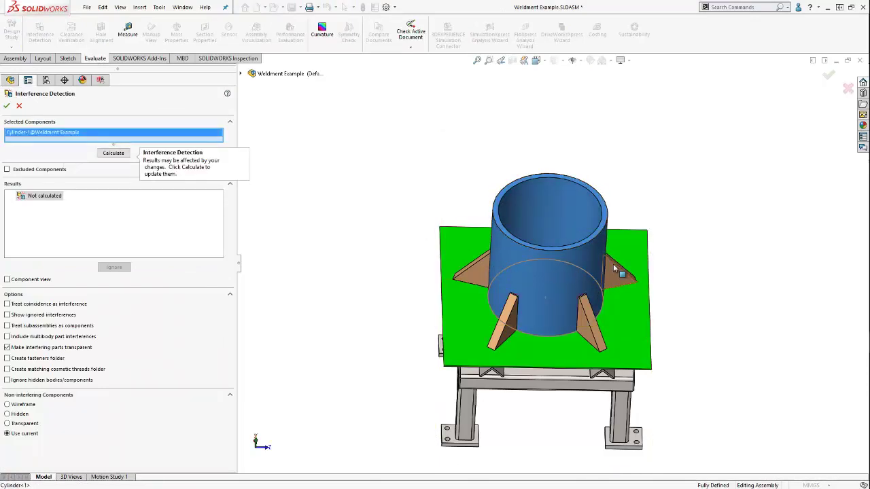
click(614, 271)
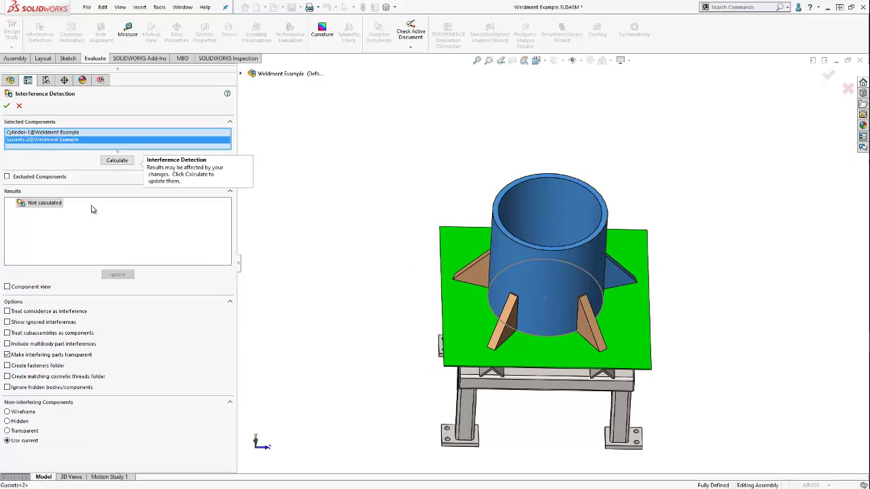
click(116, 161)
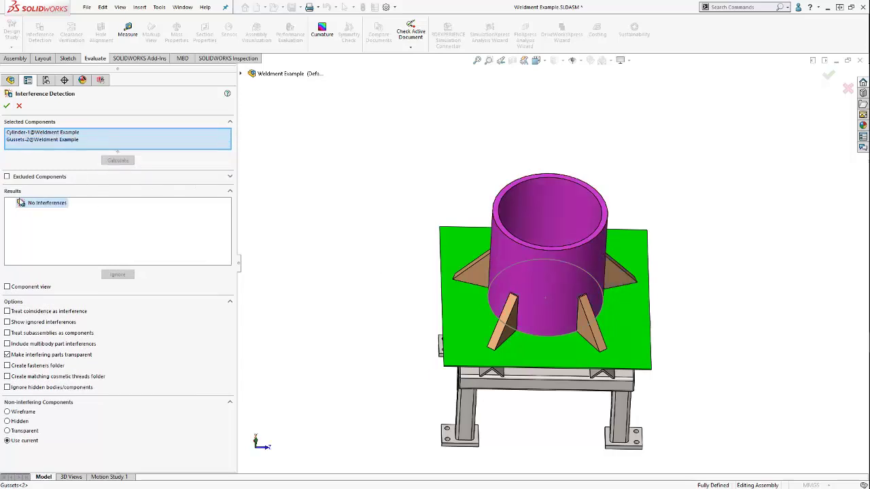
click(8, 106)
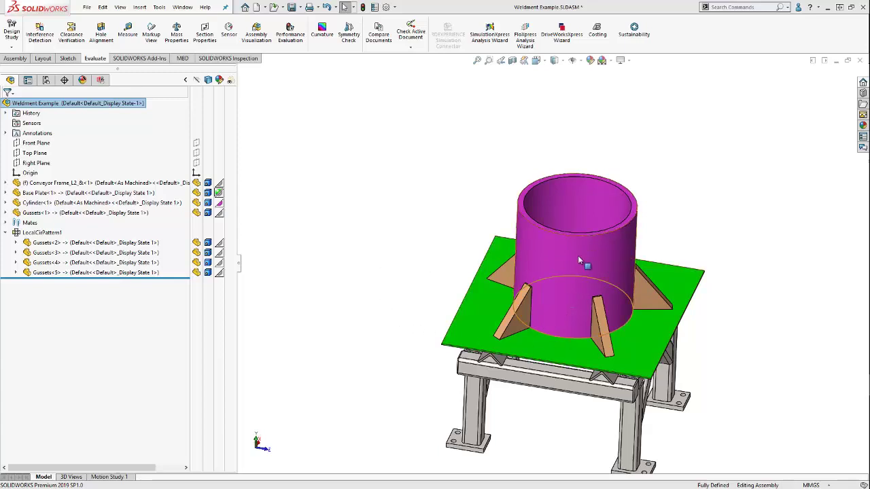
Edit the Cylinder part in place within the Weldment Example assembly
right_click(37, 216)
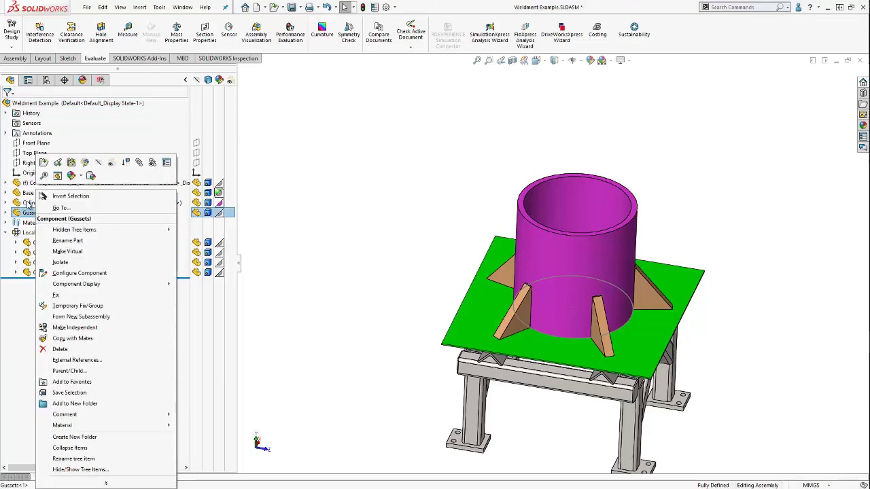
right_click(28, 203)
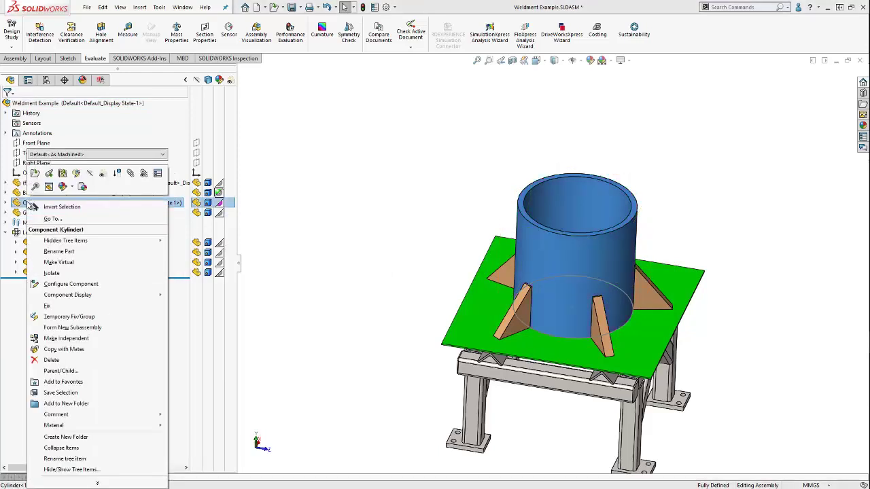
click(76, 174)
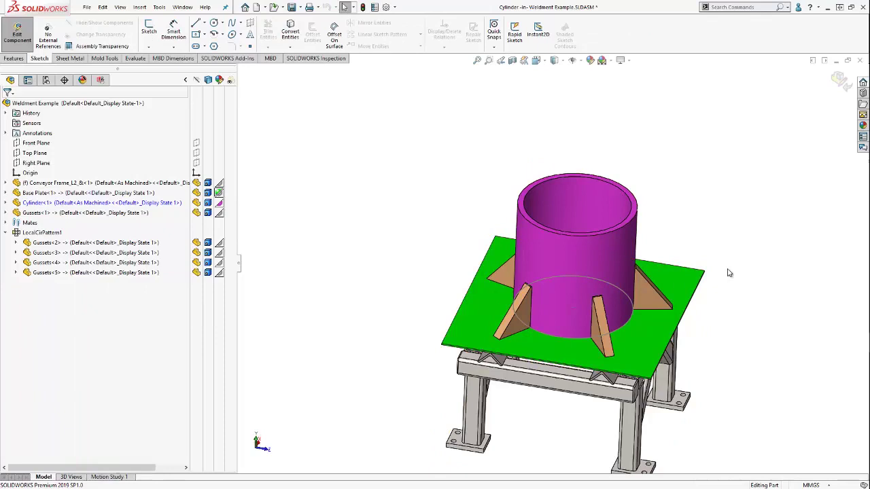
scroll(729, 272, down, 2)
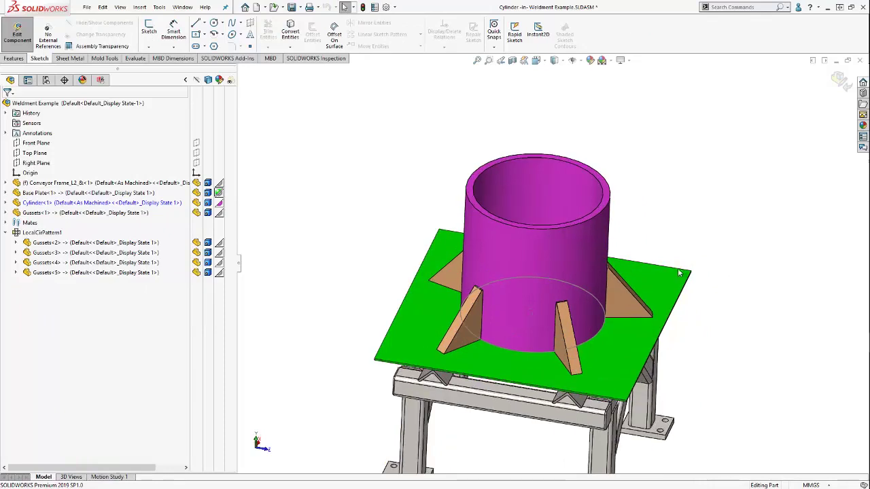
click(291, 47)
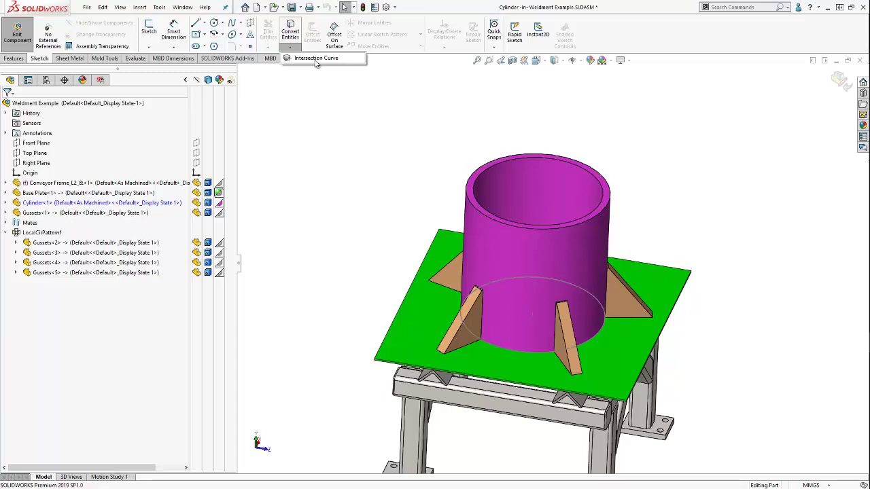
Start an Intersection Curve selecting Cylinder and Gussets<1> through Gussets<5>
click(314, 60)
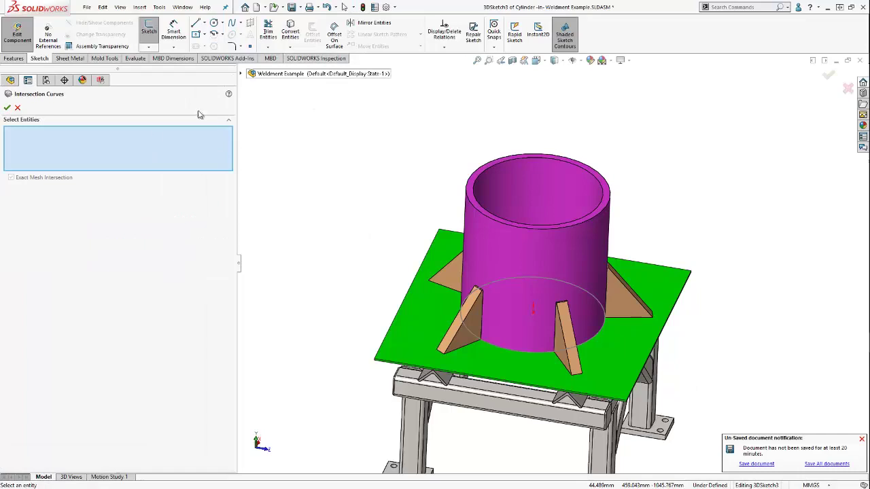
click(244, 74)
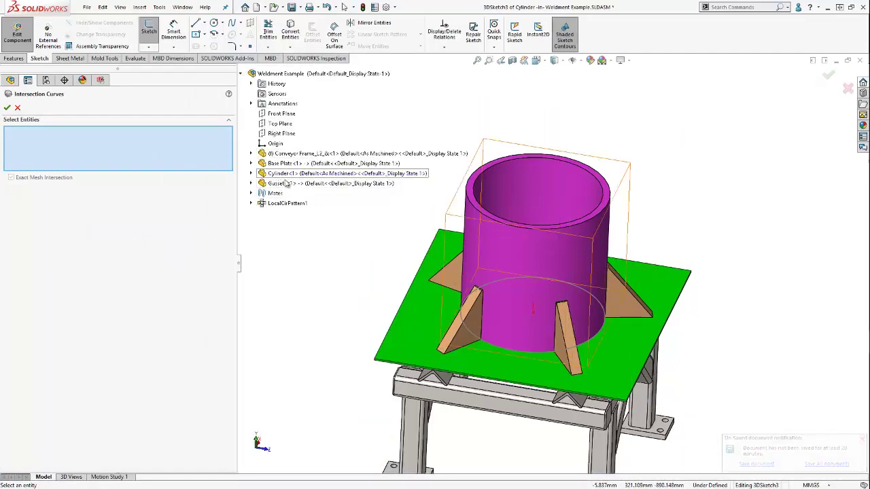
click(279, 174)
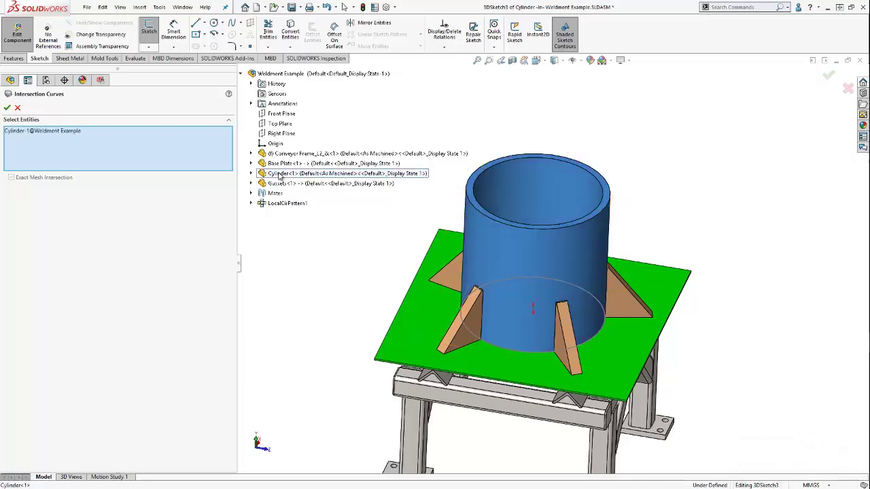
click(279, 184)
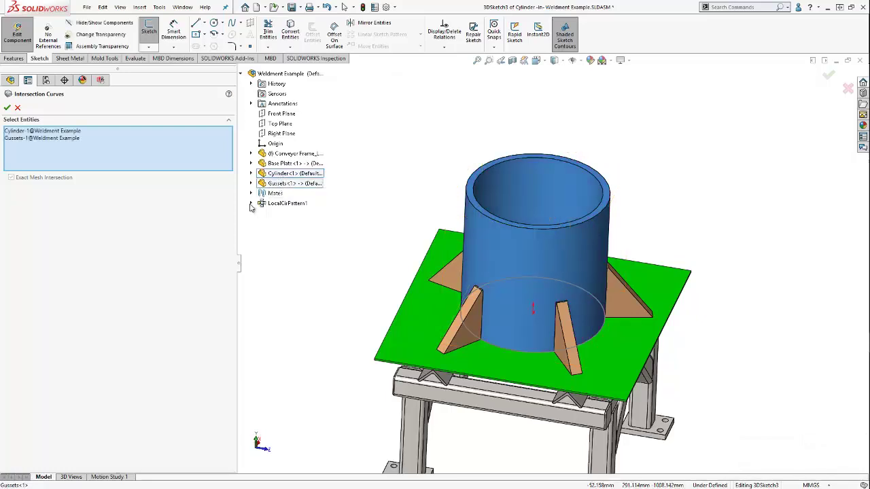
click(251, 204)
click(289, 214)
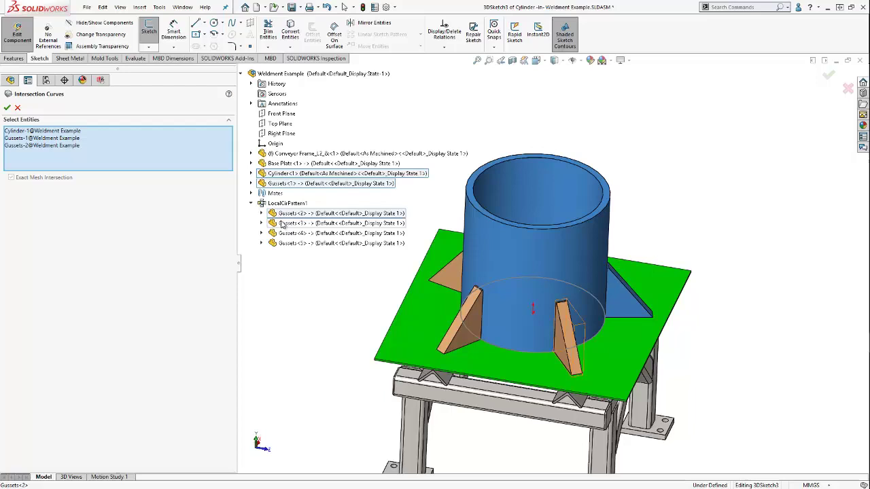
click(288, 223)
click(287, 233)
click(287, 244)
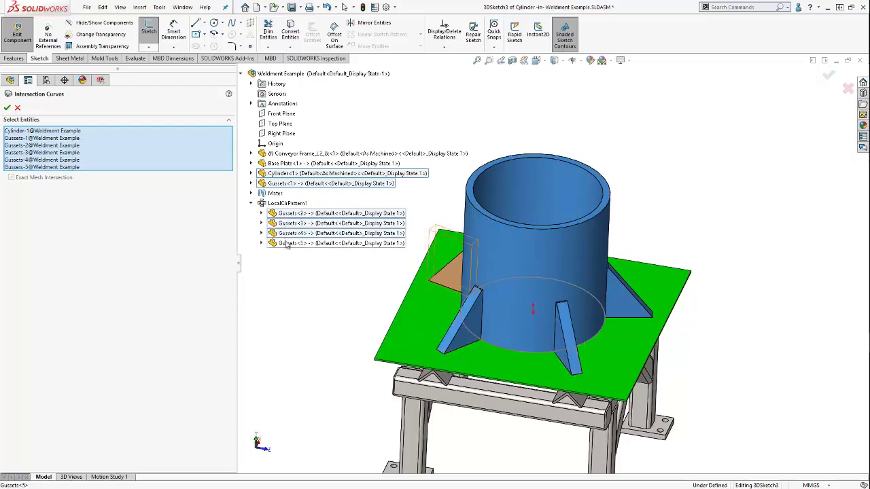
Create the intersection curves as 3DSketch3 and rotate to inspect them
click(7, 109)
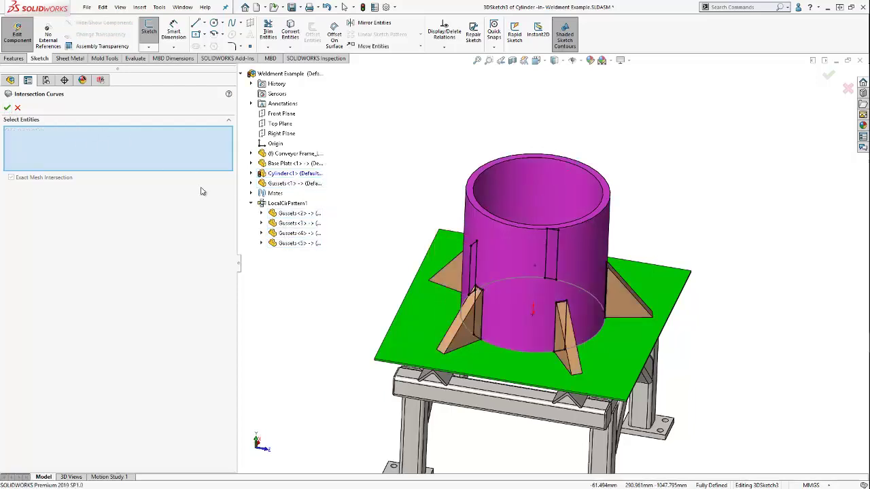
click(8, 109)
scroll(498, 280, down, 3)
mouse_move(500, 285)
middle_down()
mouse_move(554, 275)
mouse_move(473, 226)
mouse_move(425, 248)
mouse_move(453, 226)
mouse_move(497, 234)
mouse_move(503, 277)
middle_up()
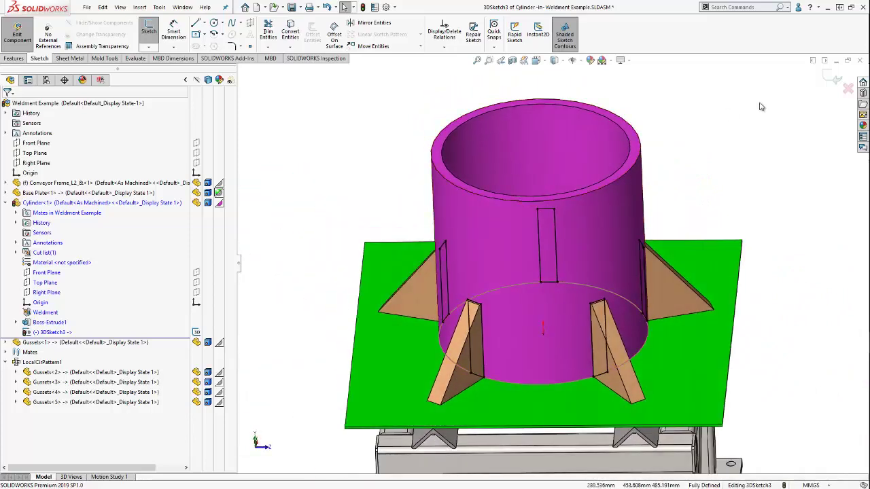
Exit the intersection-curve 3D sketch and Edit Component to return to the assembly
click(830, 78)
click(830, 79)
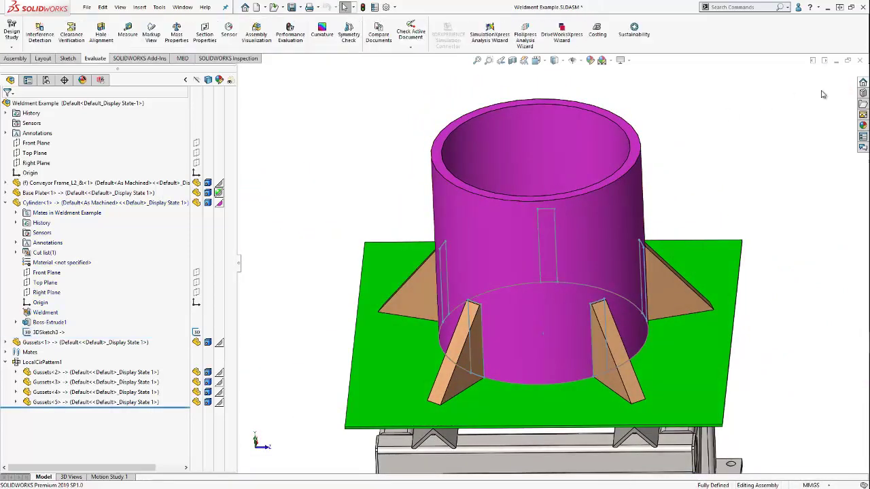
key(z)
Open the Cylinder part in its own window and rotate it to show the gusset outlines
right_click(503, 255)
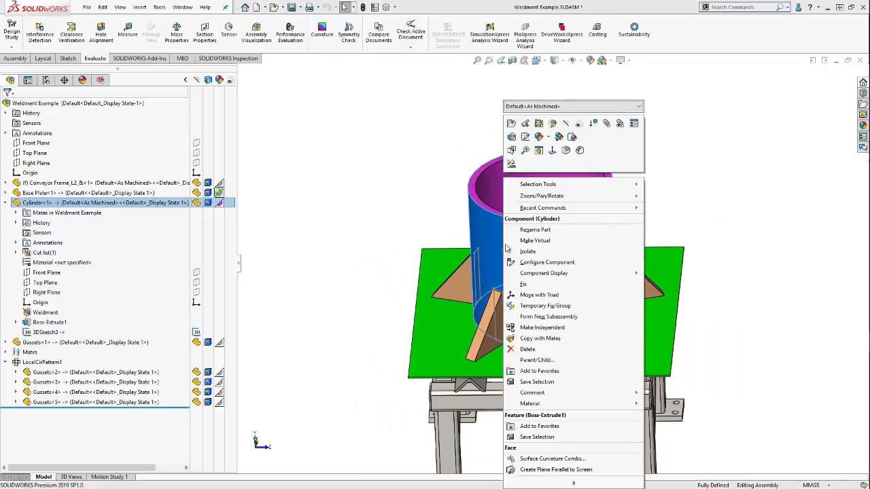
click(511, 127)
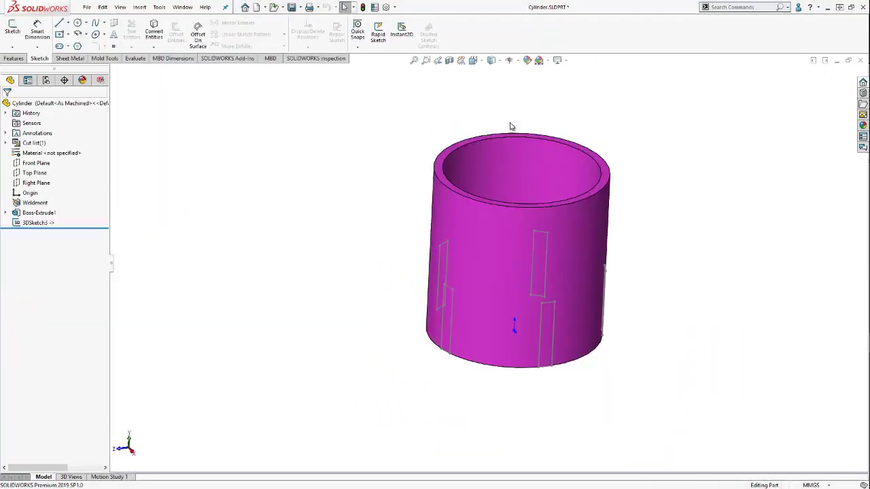
middle_drag(575, 404, 465, 351)
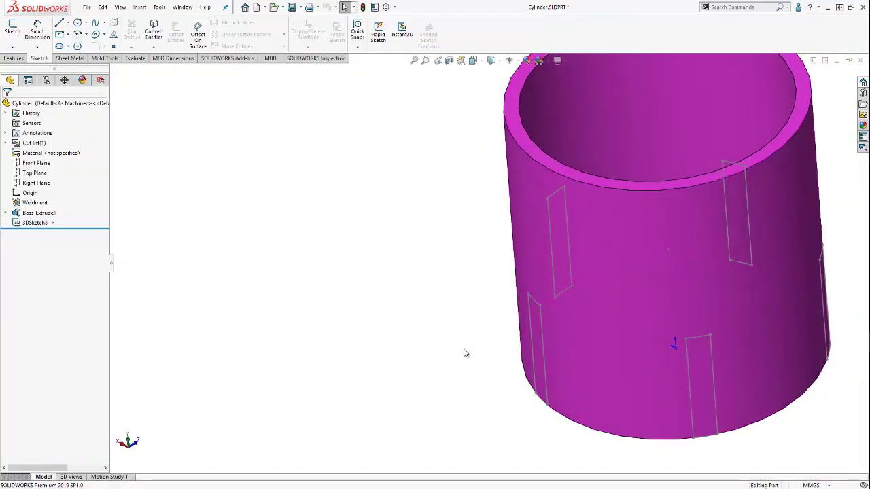
scroll(615, 275, up, 3)
middle_drag(613, 278, 668, 301)
Make a drawing from the Cylinder part with its right-side view placed near sheet centre
click(86, 6)
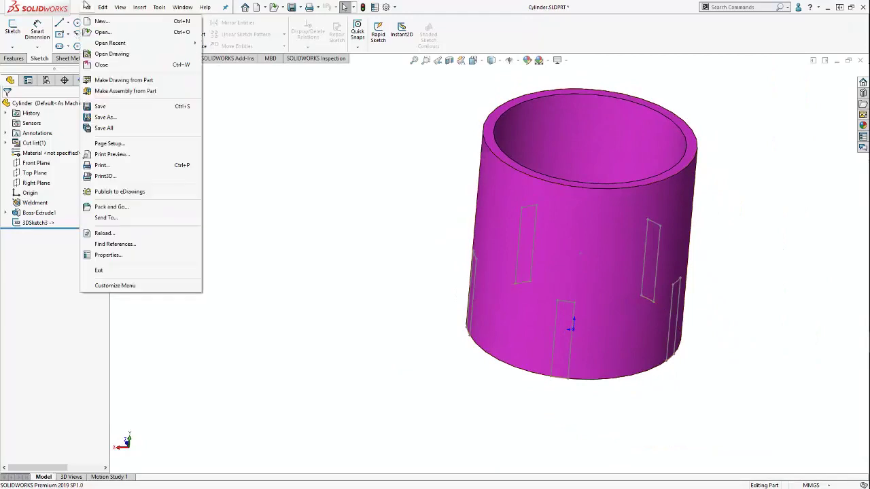
click(115, 80)
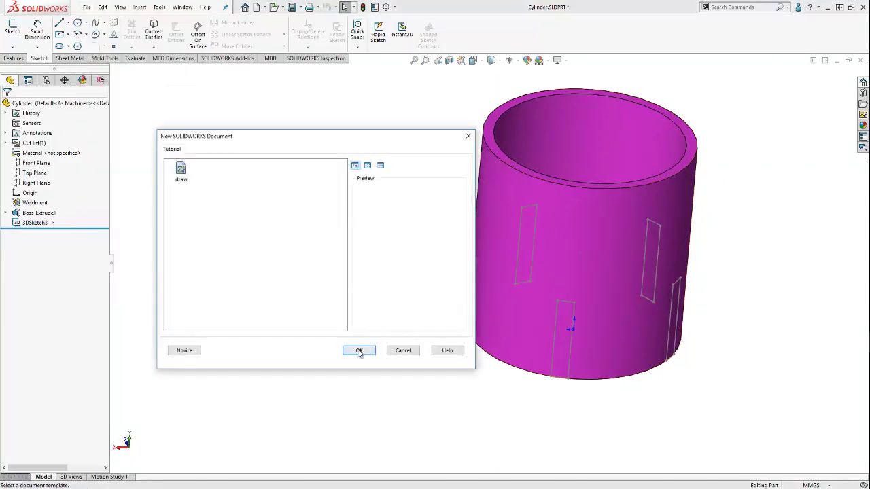
click(359, 351)
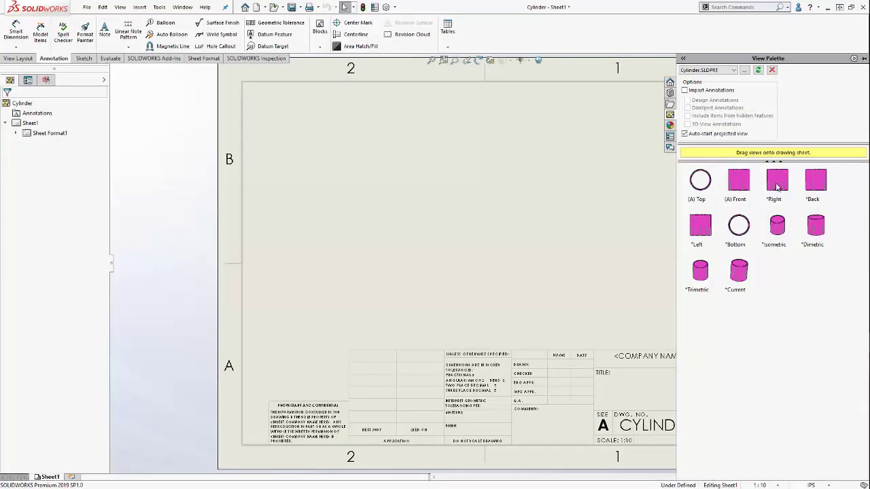
drag(778, 187, 447, 223)
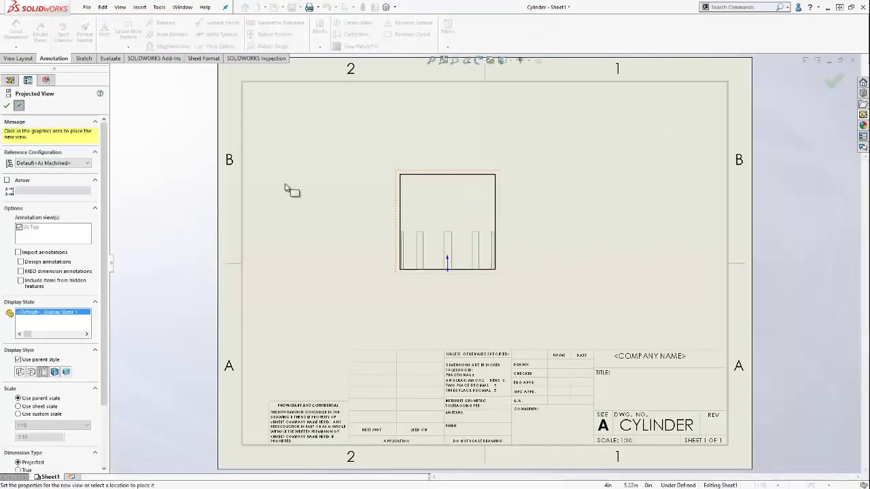
key(Escape)
scroll(464, 242, up, 2)
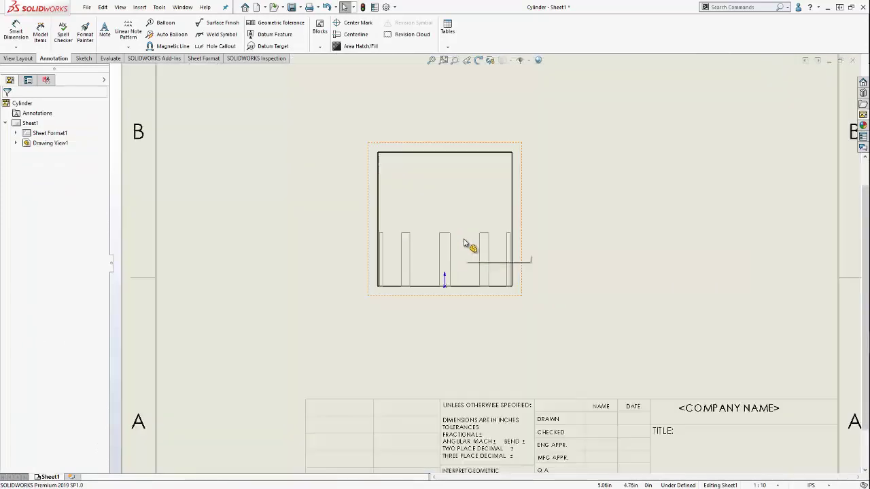
scroll(464, 242, up, 1)
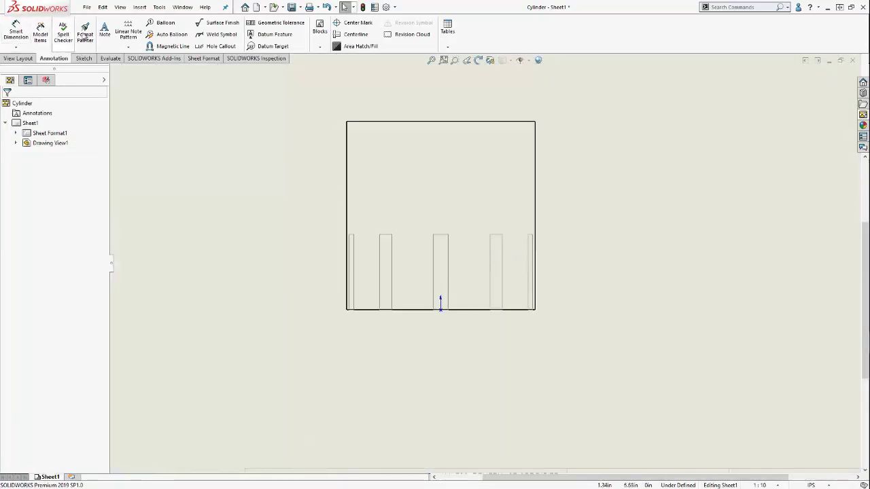
Add a 3.44 dimension from the view's left edge to the first gusset line
click(16, 31)
click(379, 273)
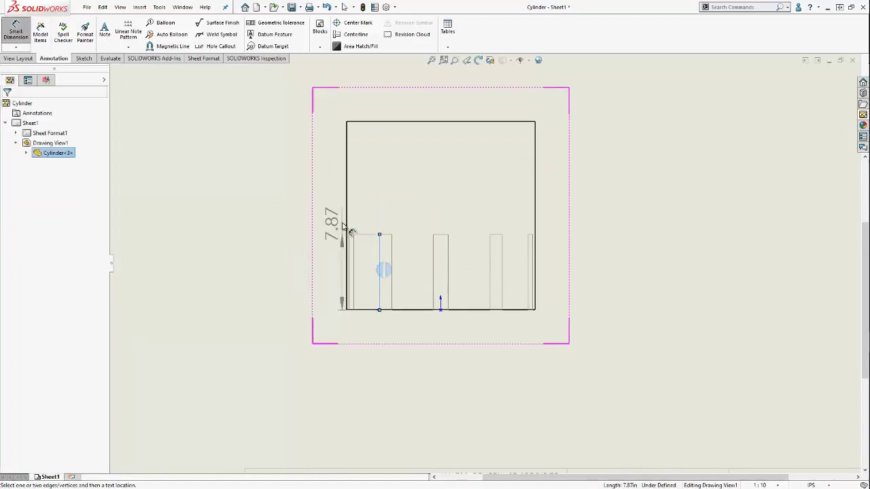
click(348, 224)
click(290, 369)
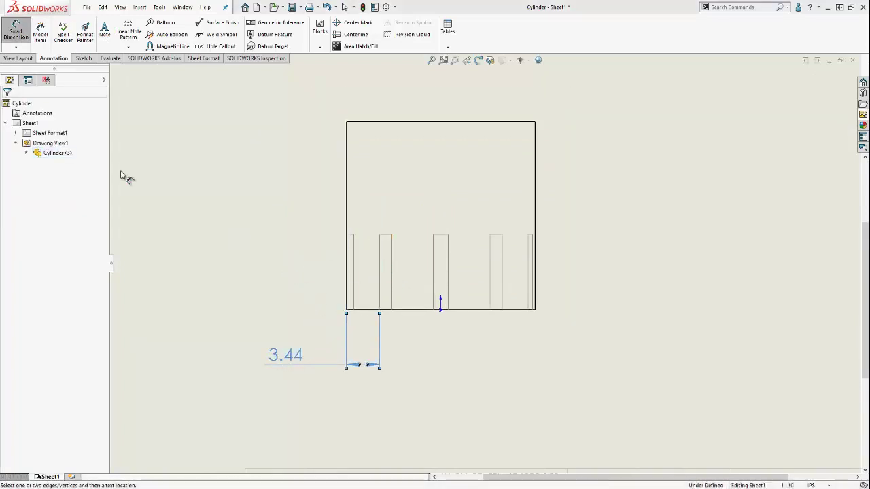
key(Escape)
key(z)
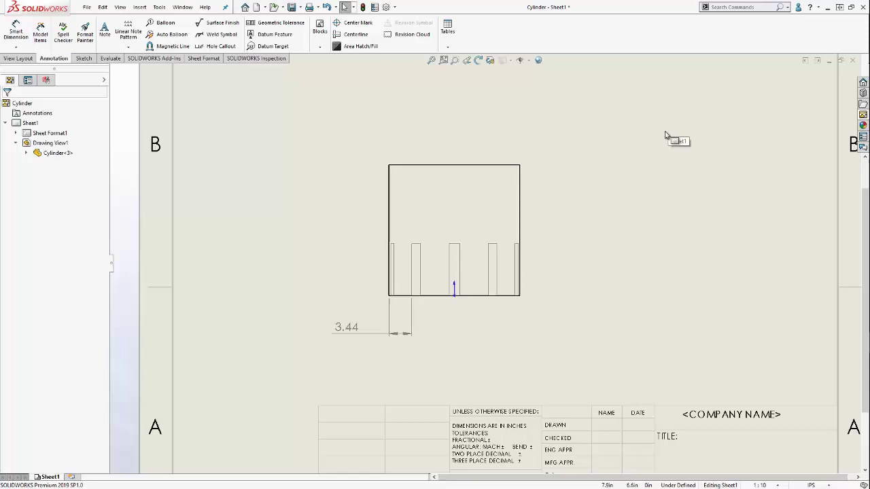
key(ctrl+Tab)
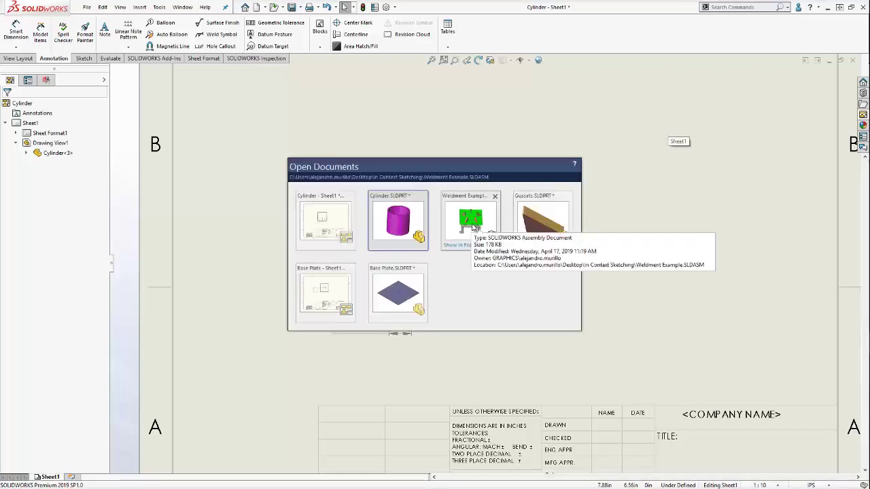
Switch back to the Weldment Example assembly from the open-documents switcher
click(473, 227)
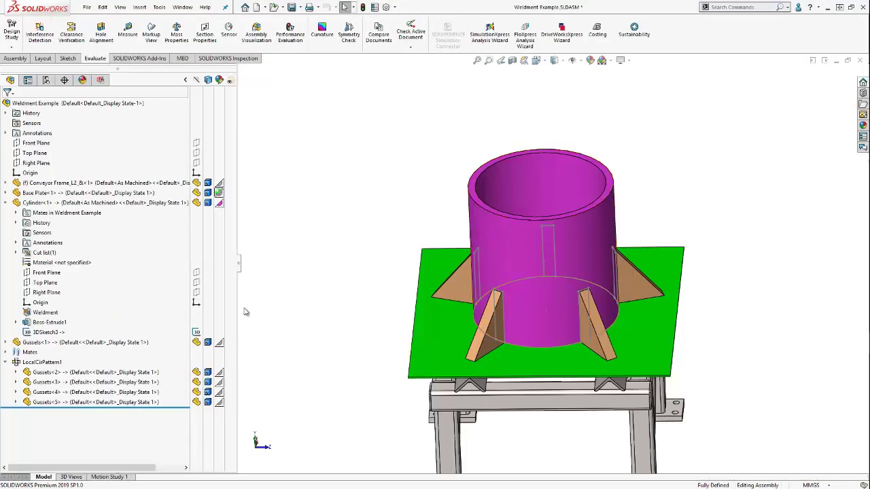